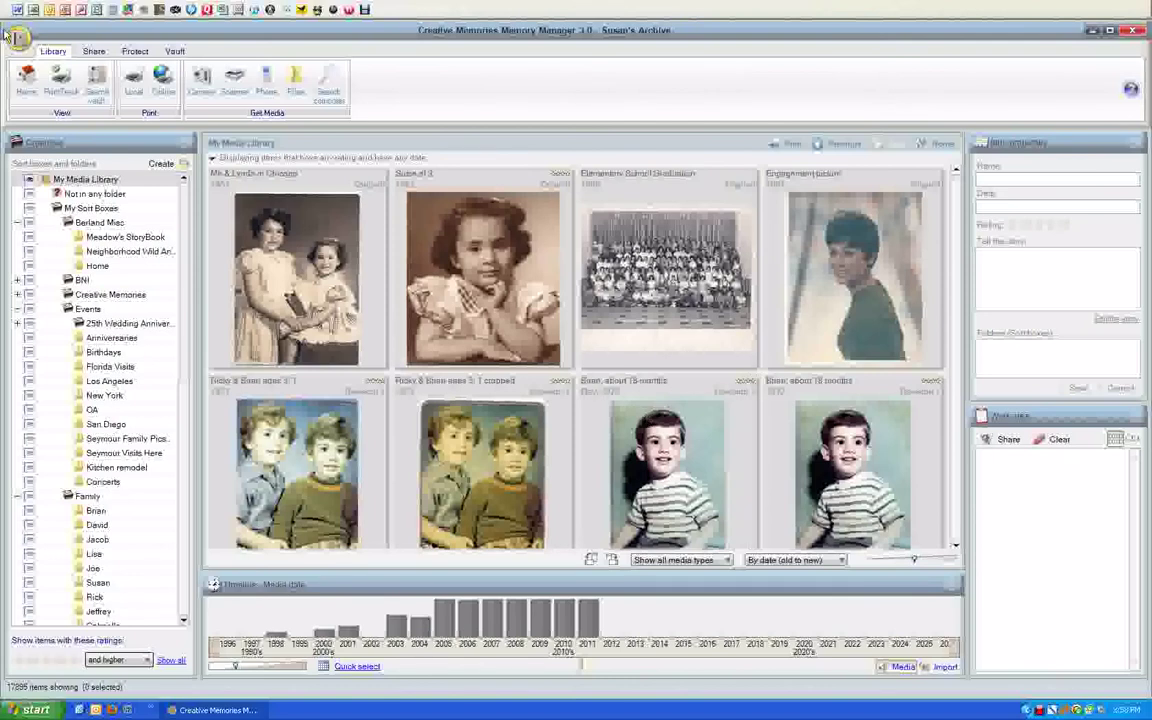
Step: In PrintTrack, mark the library's first seven photos as not wanted for printing and the wedding picture as already printed
click(61, 88)
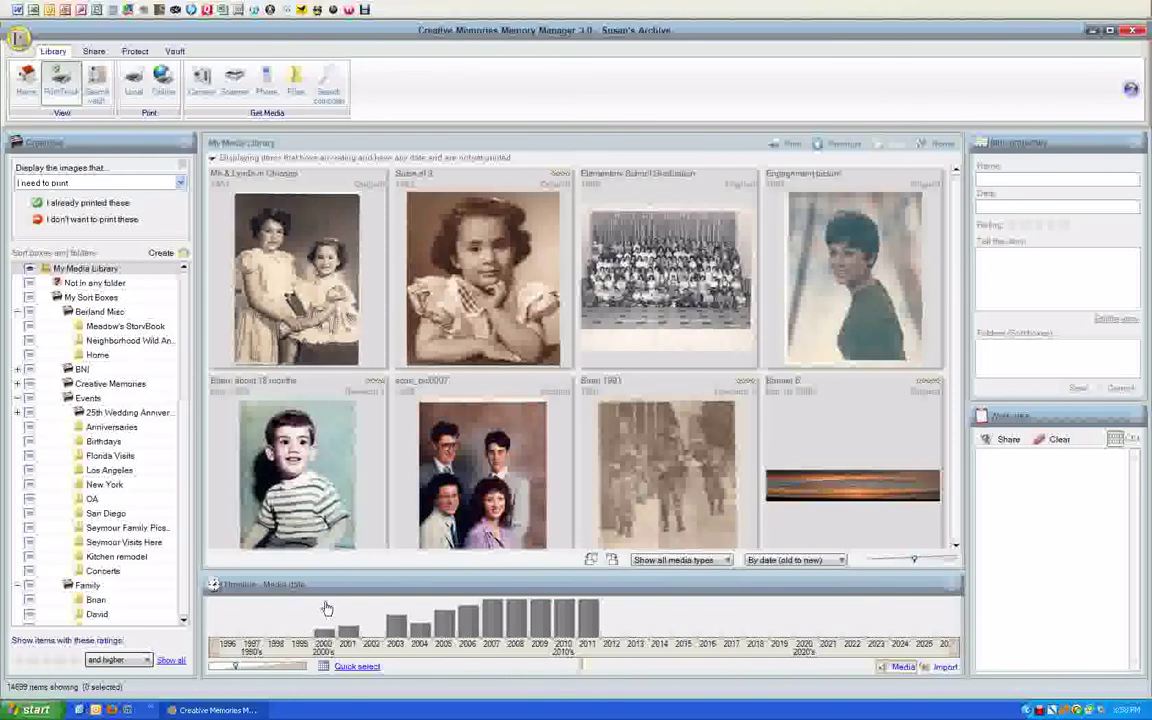
click(321, 280)
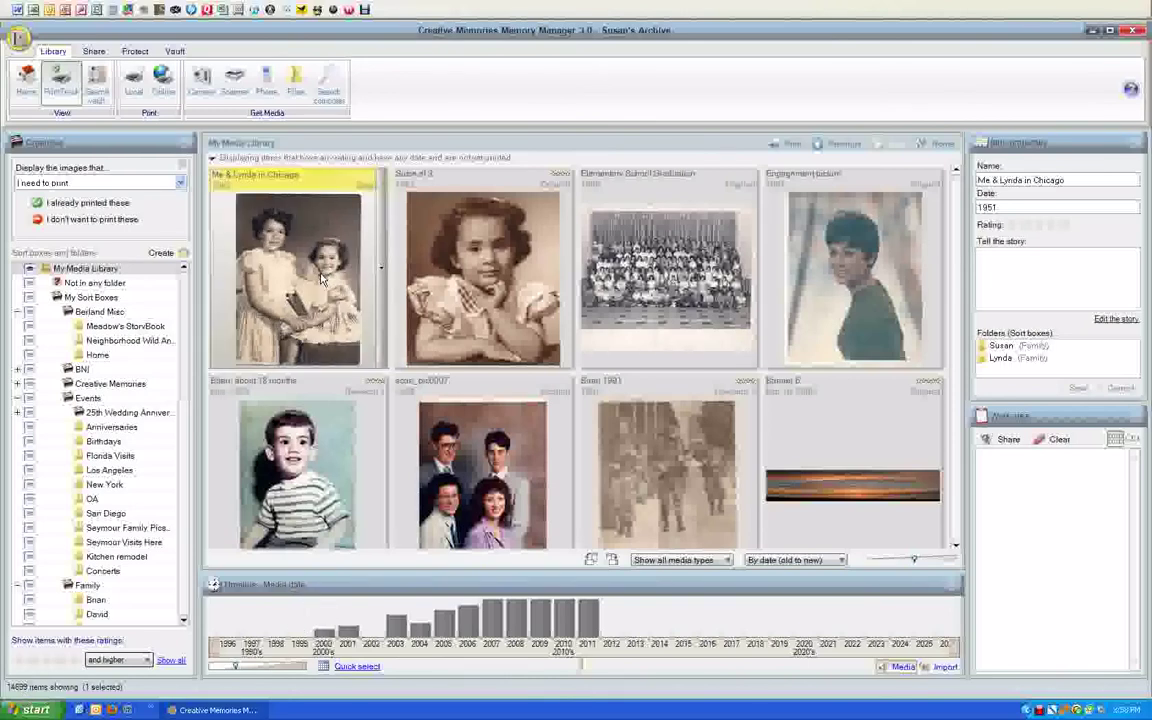
shift+click(650, 442)
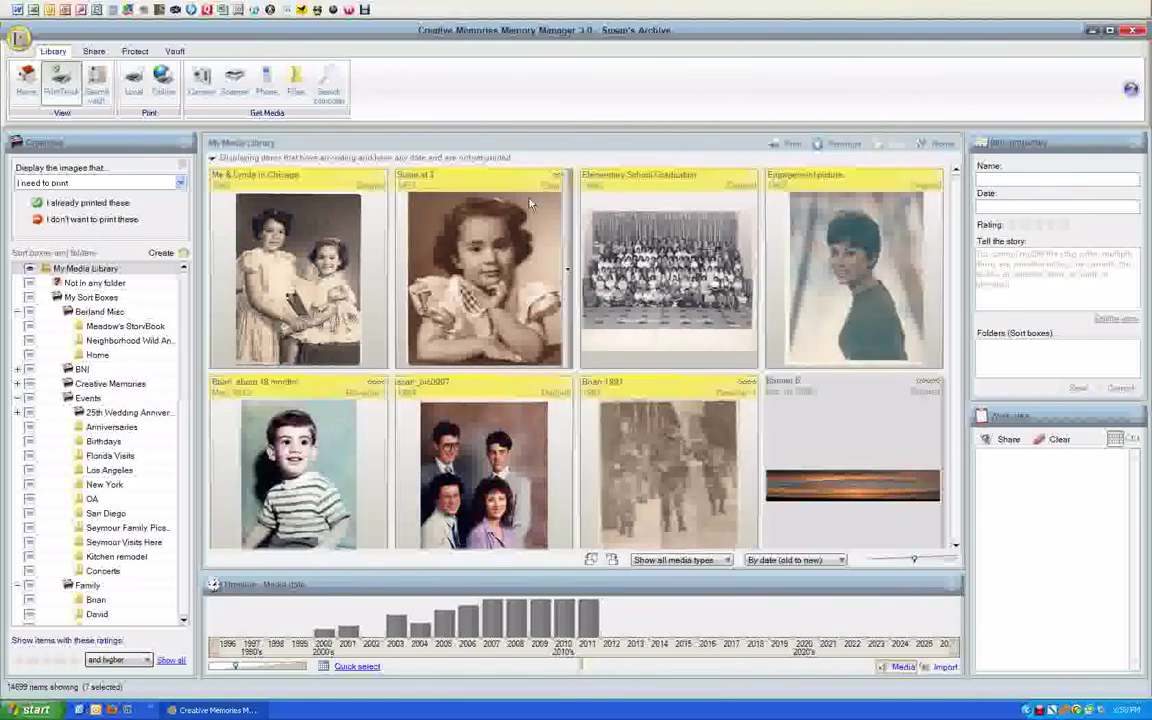
click(106, 224)
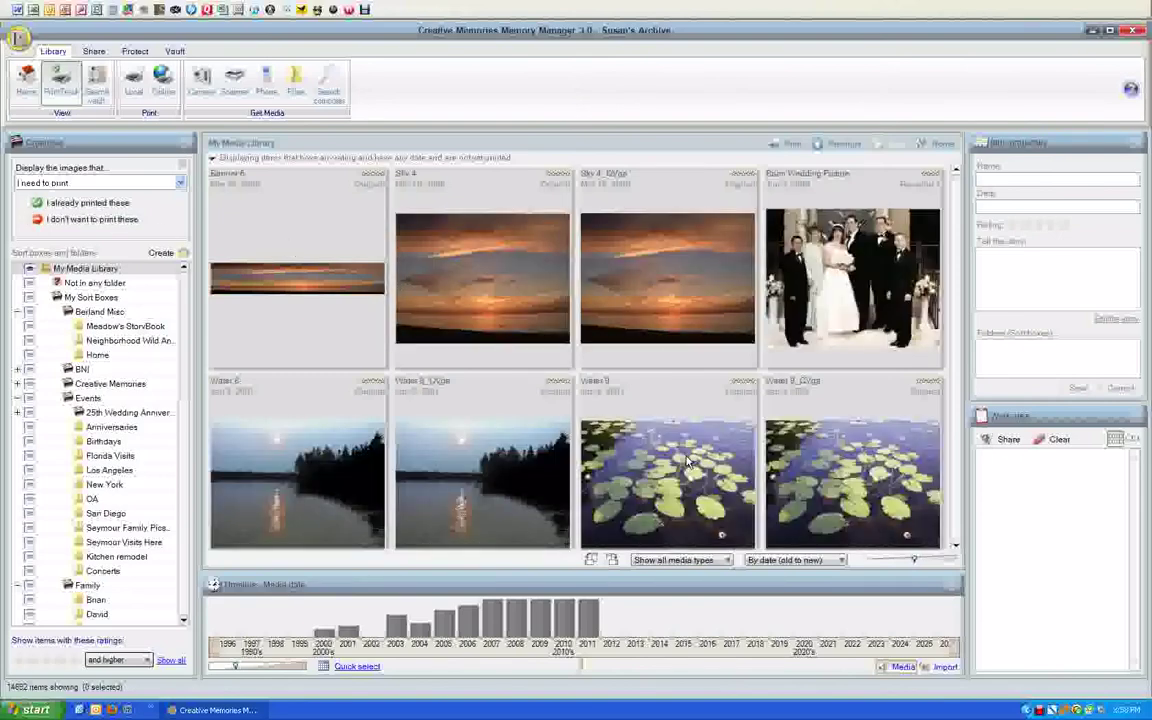
click(827, 293)
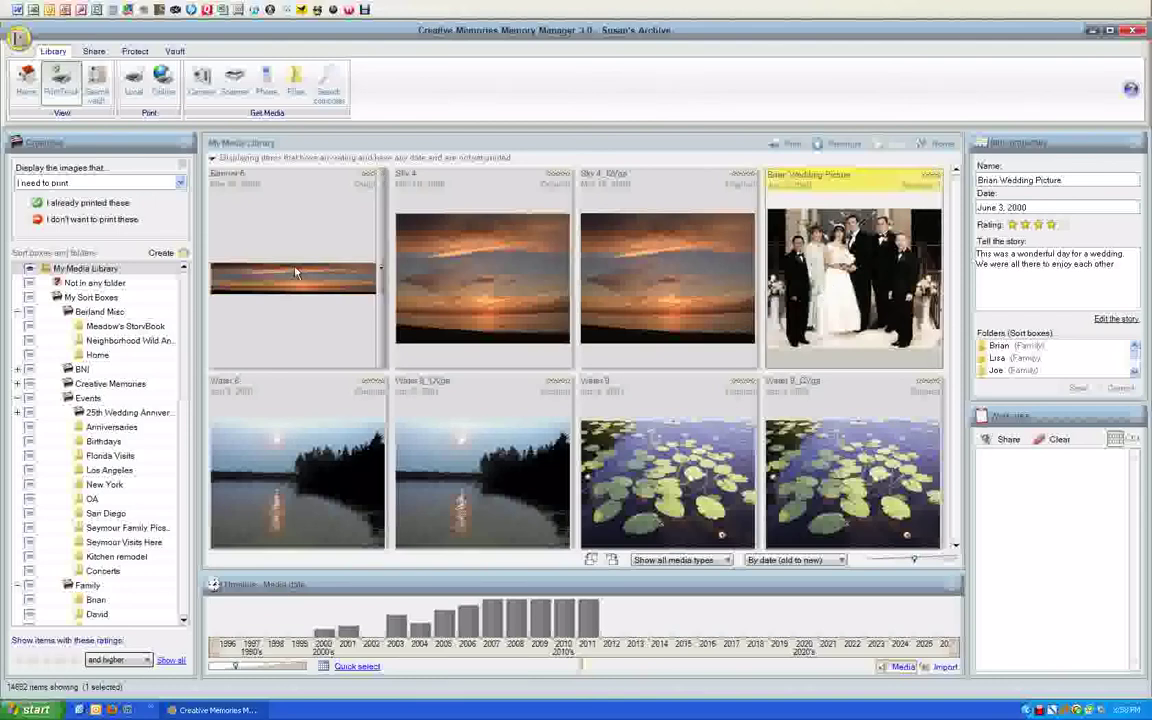
click(52, 203)
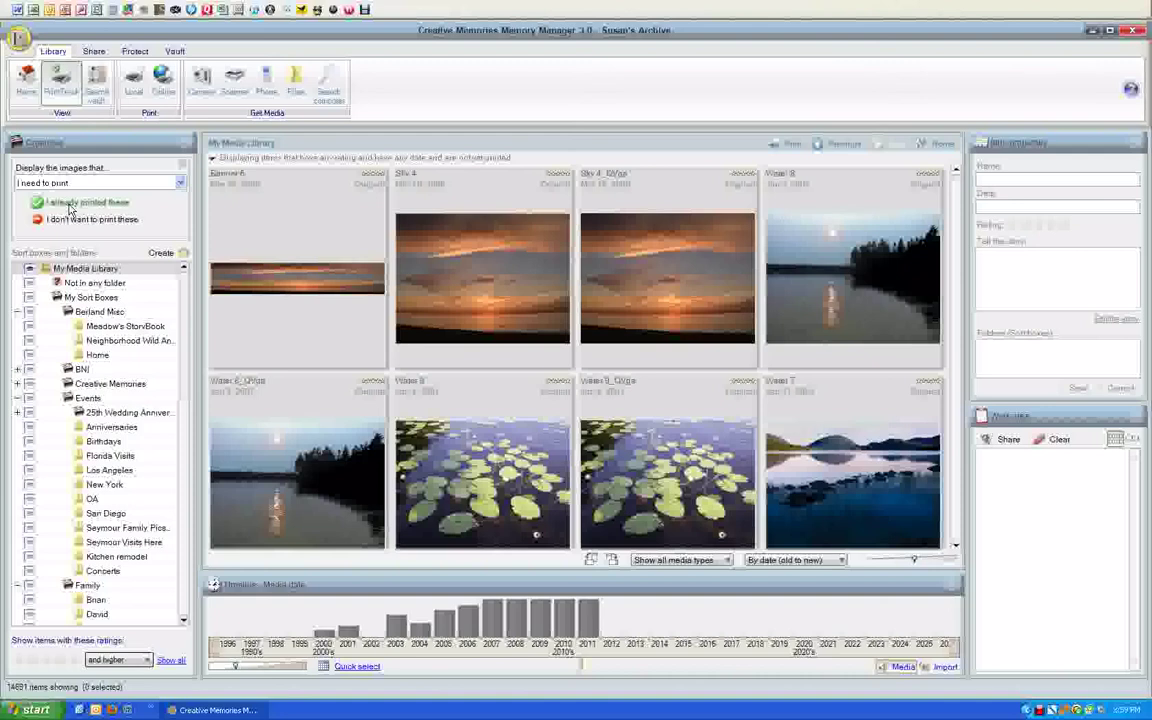
Step: Mark the whole run of photos from Banner 6 through Earth 20 as not wanted for printing
click(300, 325)
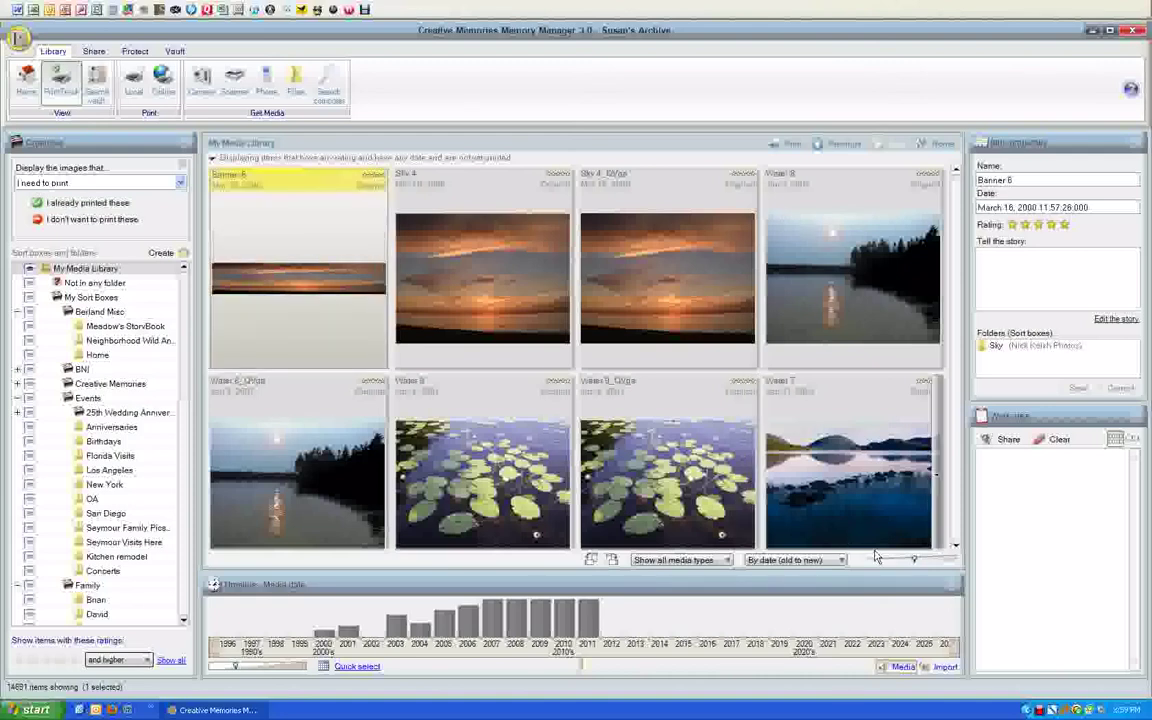
scroll(866, 440, down, 3)
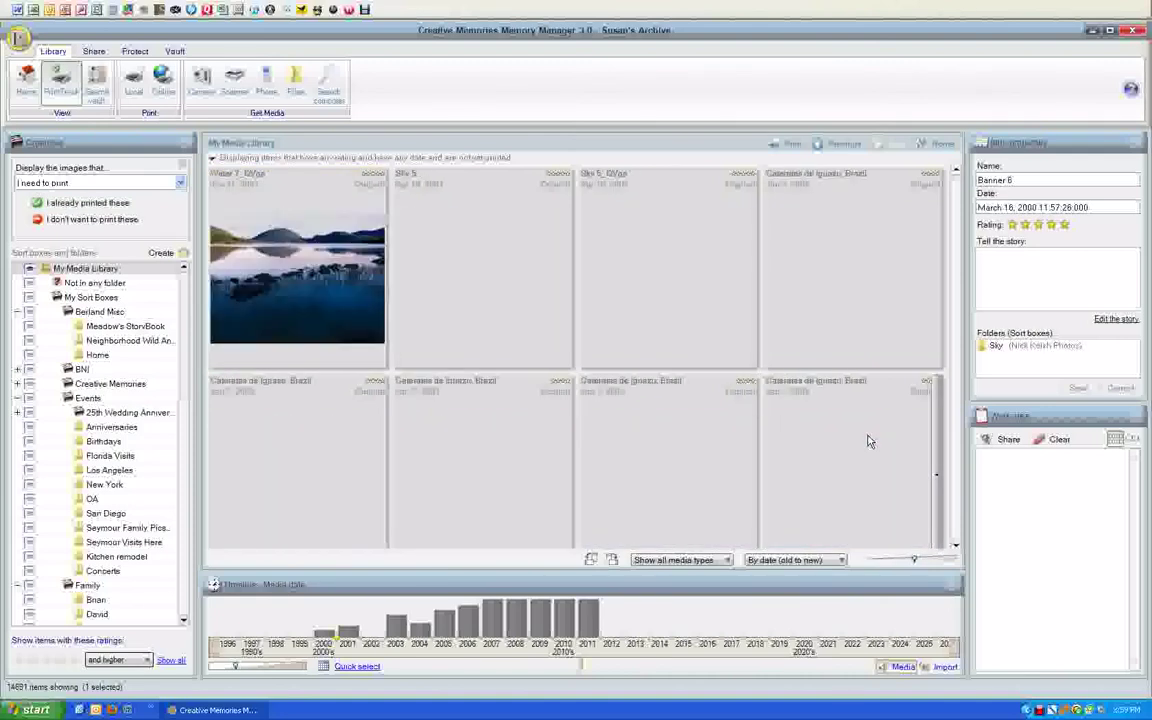
scroll(868, 441, down, 2)
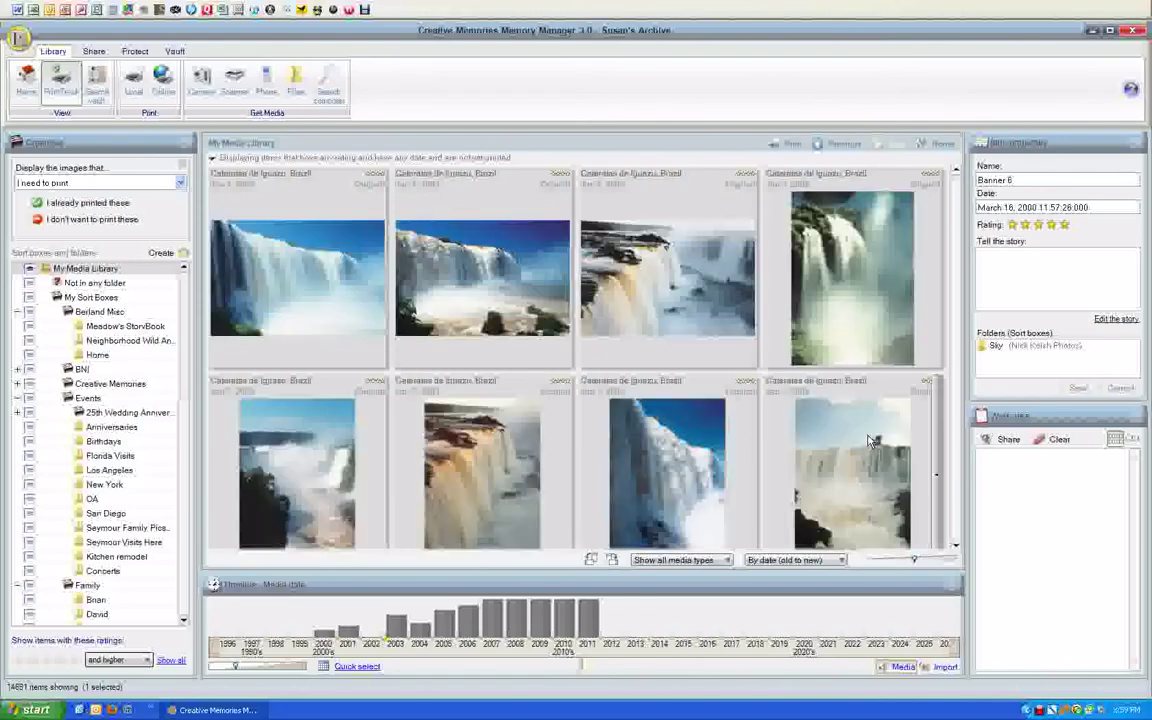
scroll(868, 441, down, 2)
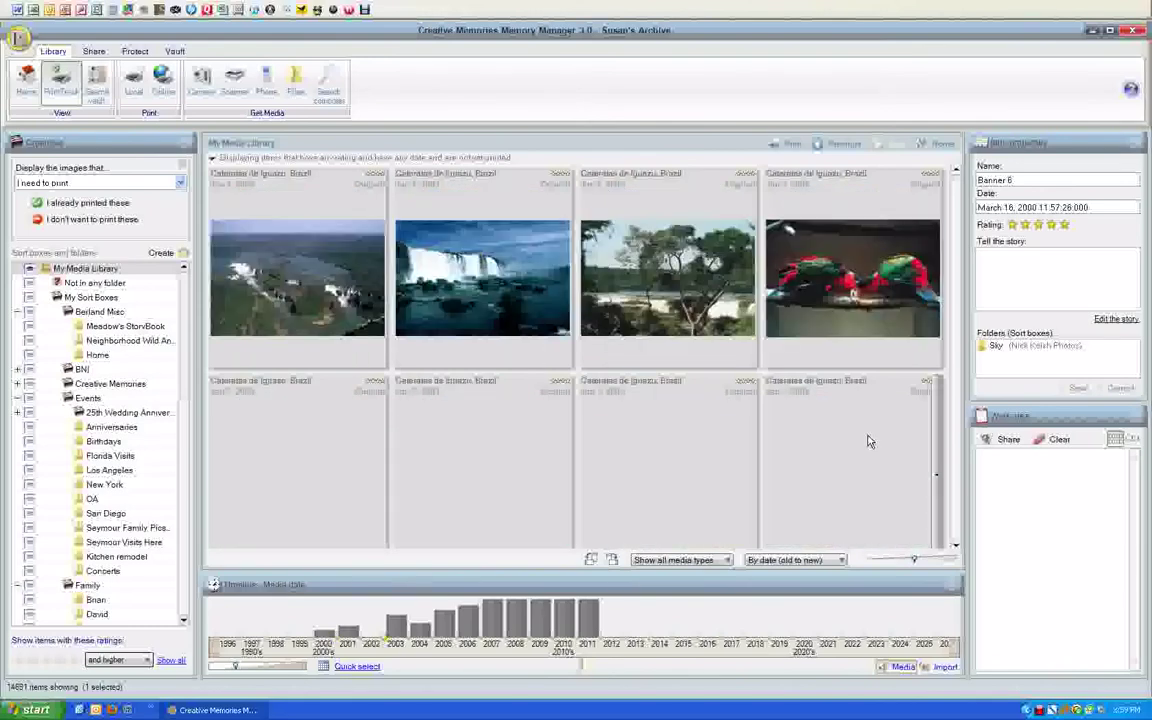
scroll(868, 441, down, 2)
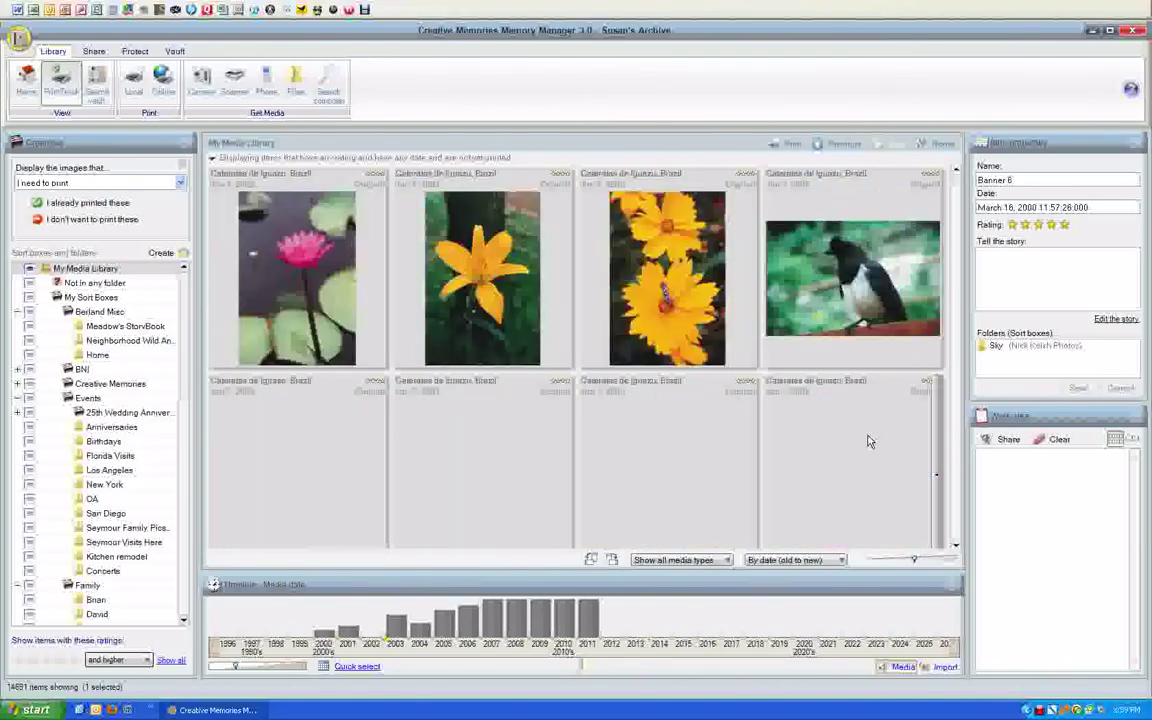
scroll(868, 441, down, 3)
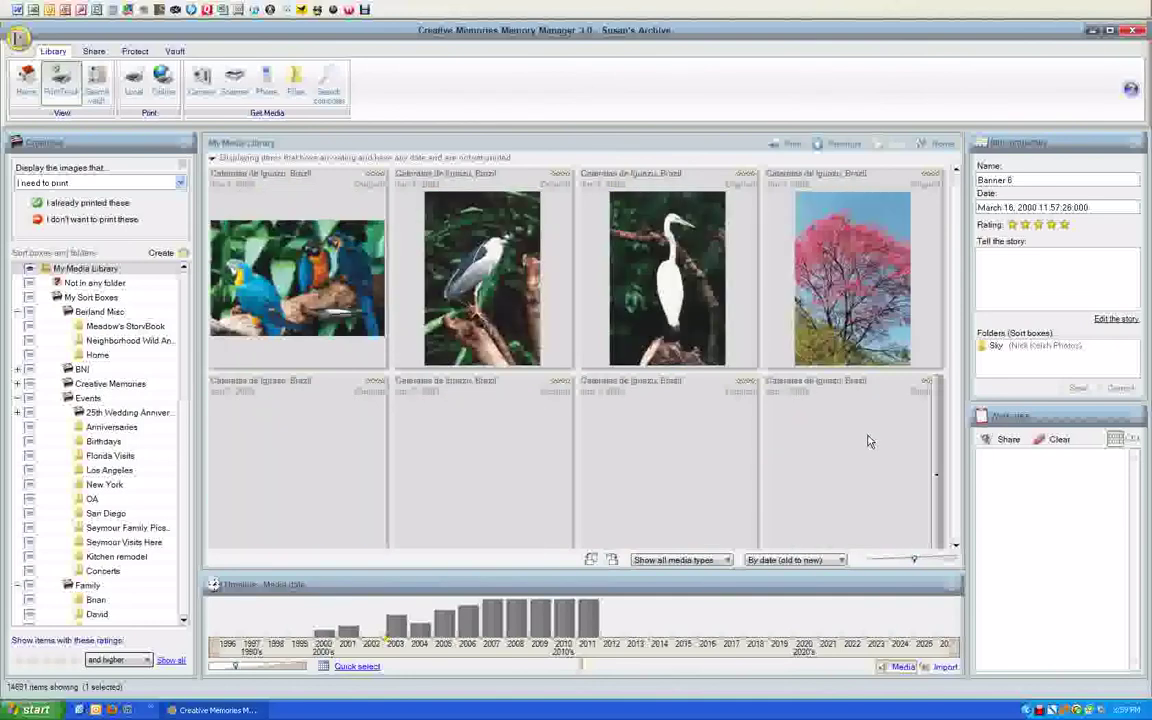
scroll(868, 441, down, 1)
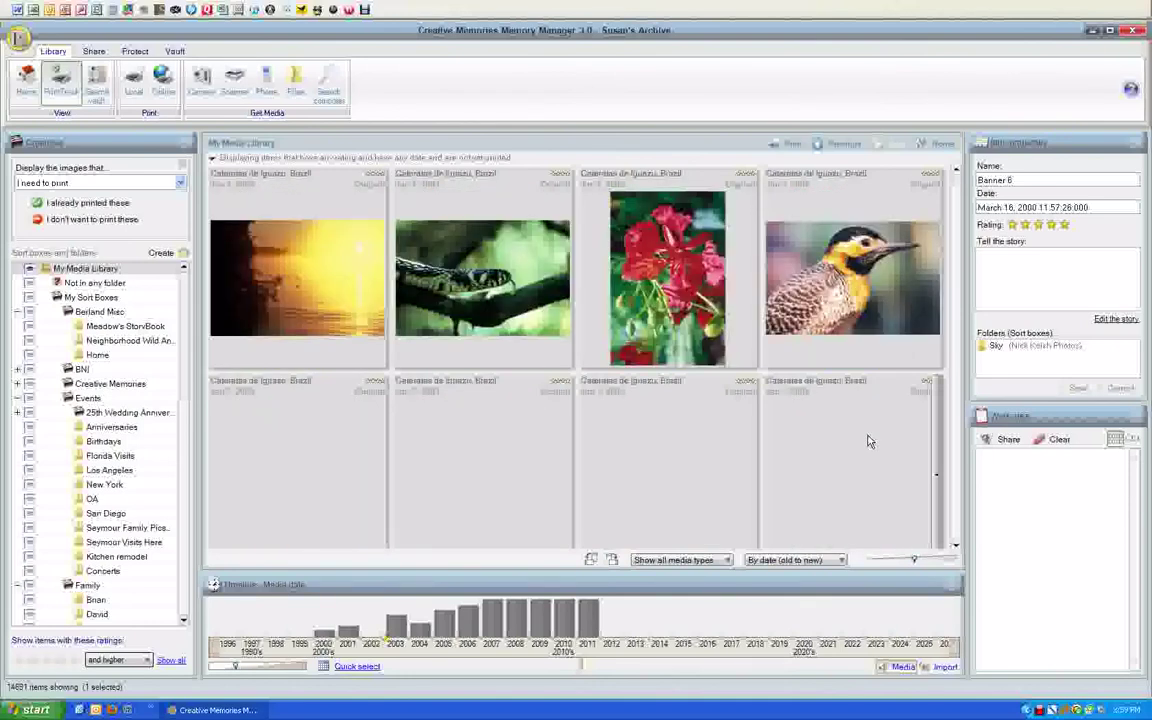
scroll(868, 441, down, 1)
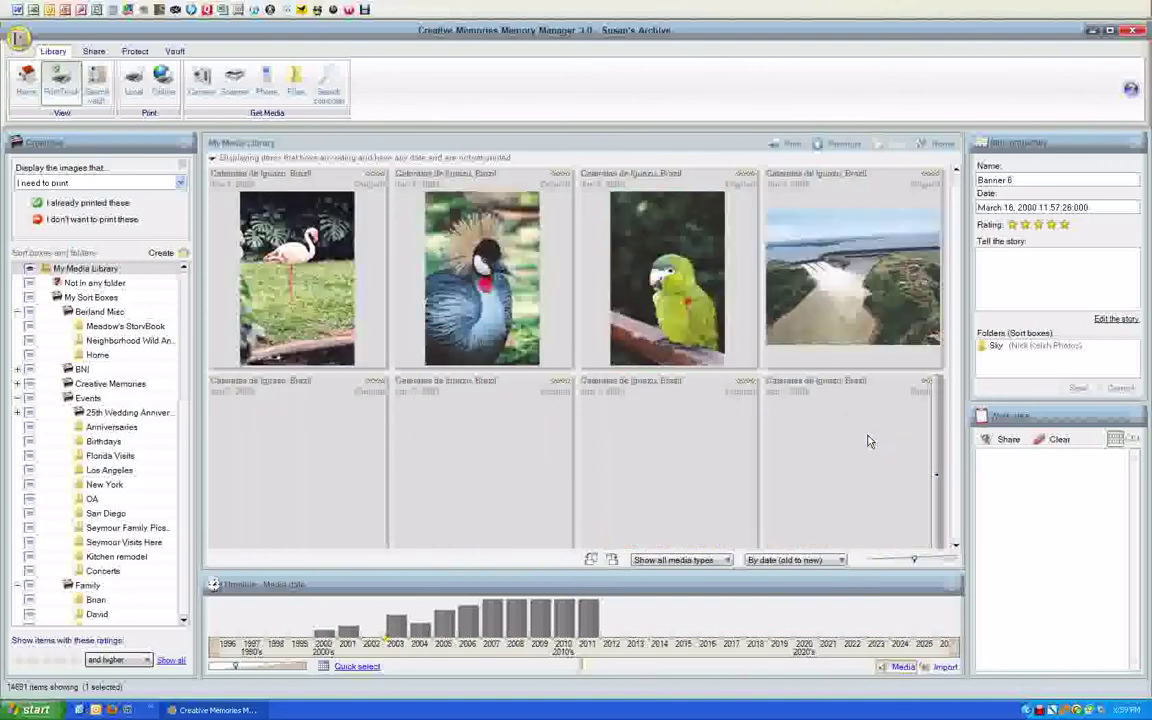
scroll(868, 441, down, 1)
scroll(868, 441, down, 1)
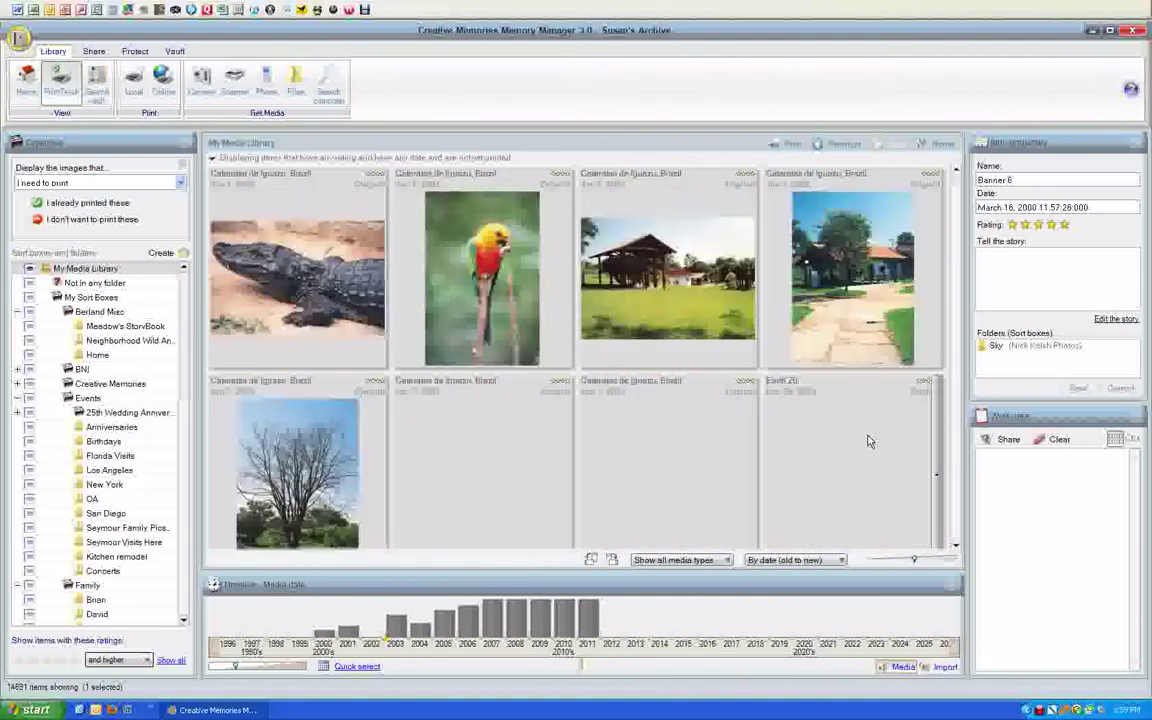
key(ctrl+a)
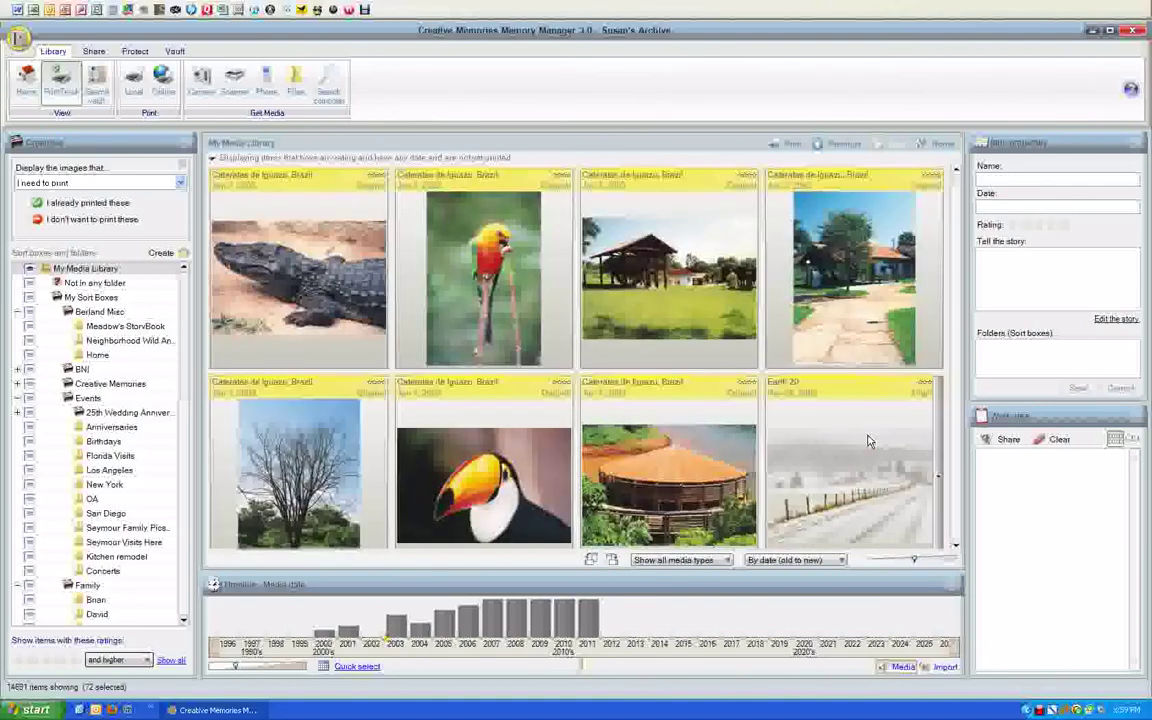
click(82, 222)
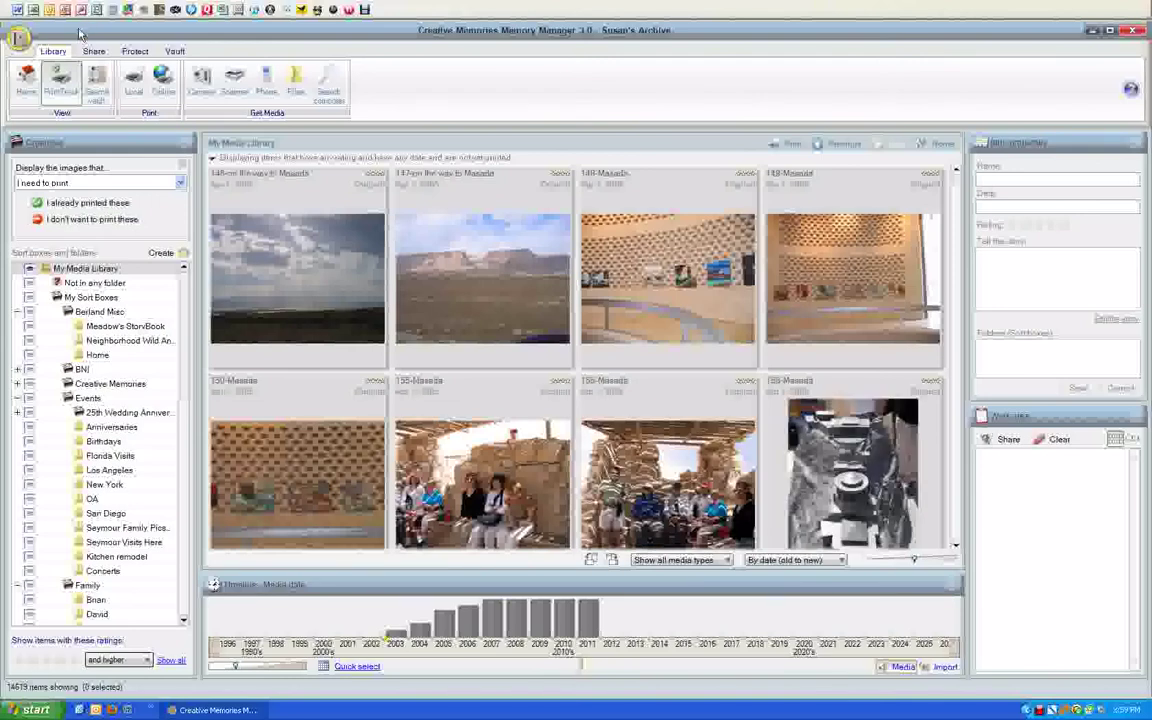
Step: Review the manual backup options and the automatic protection shadow copy settings of the vault, leaving them as they are
click(135, 51)
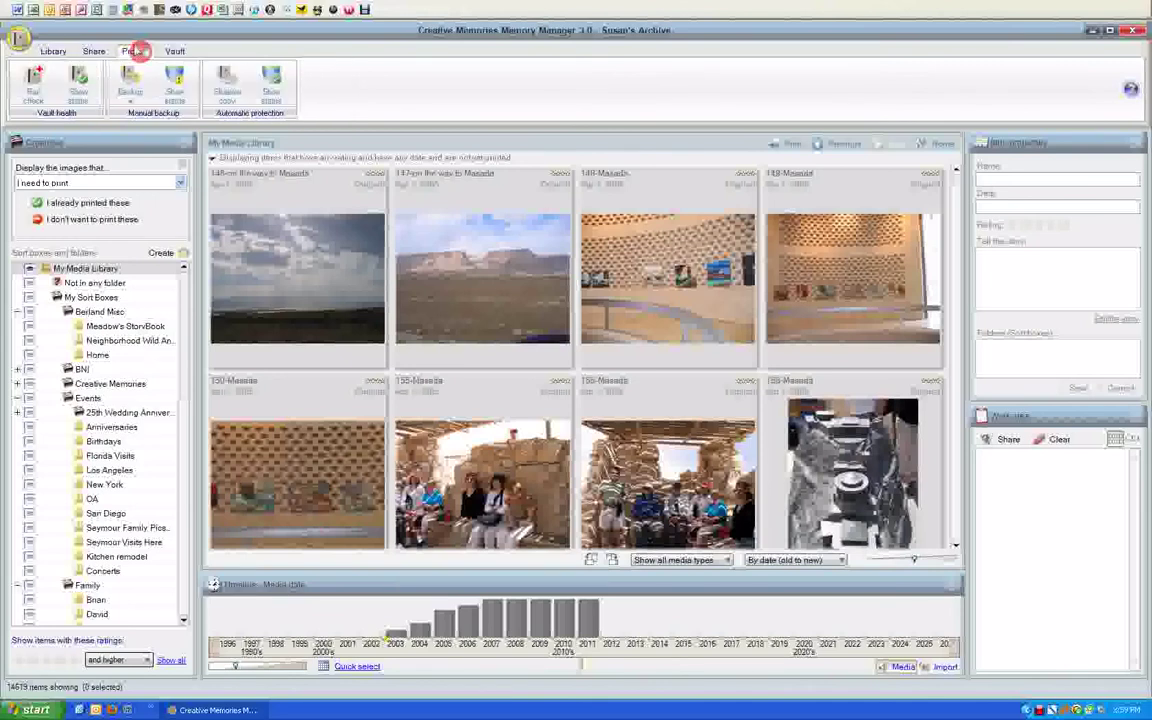
click(132, 104)
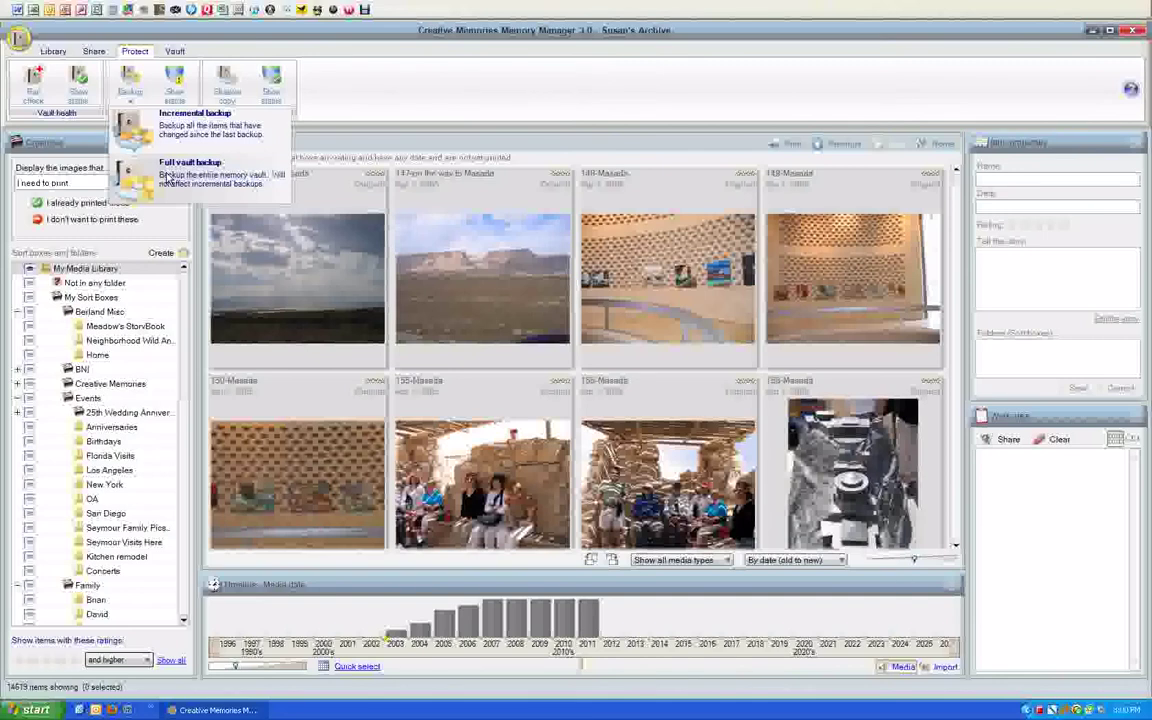
click(224, 92)
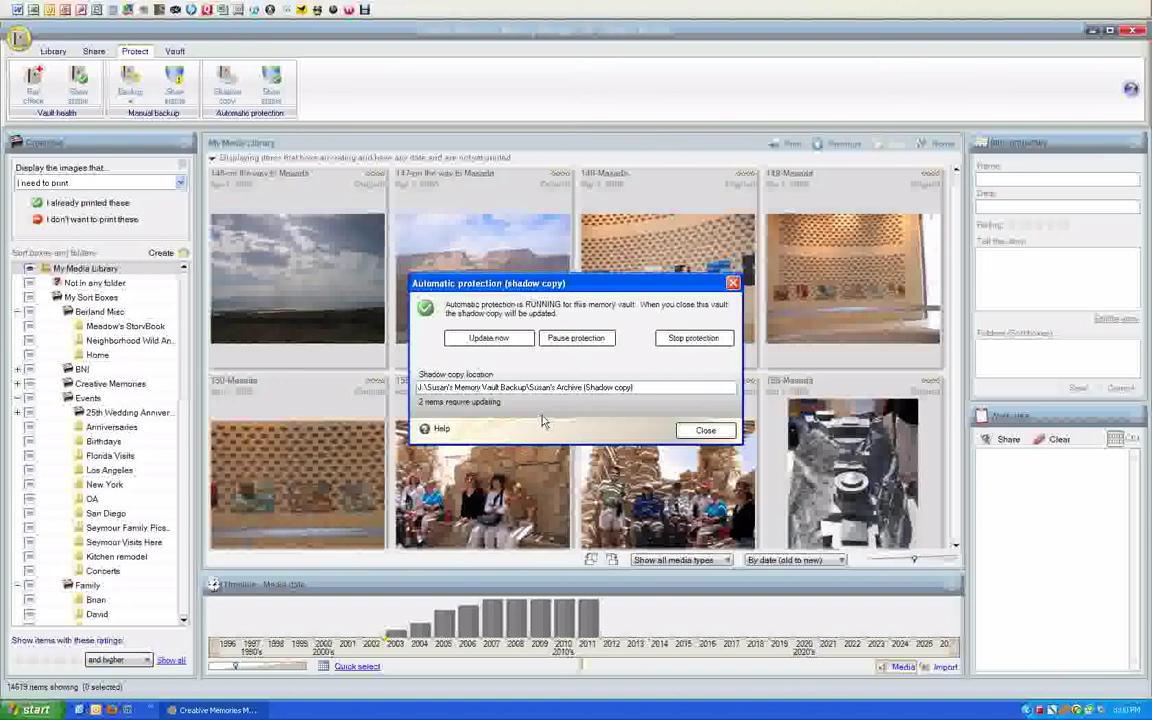
click(705, 431)
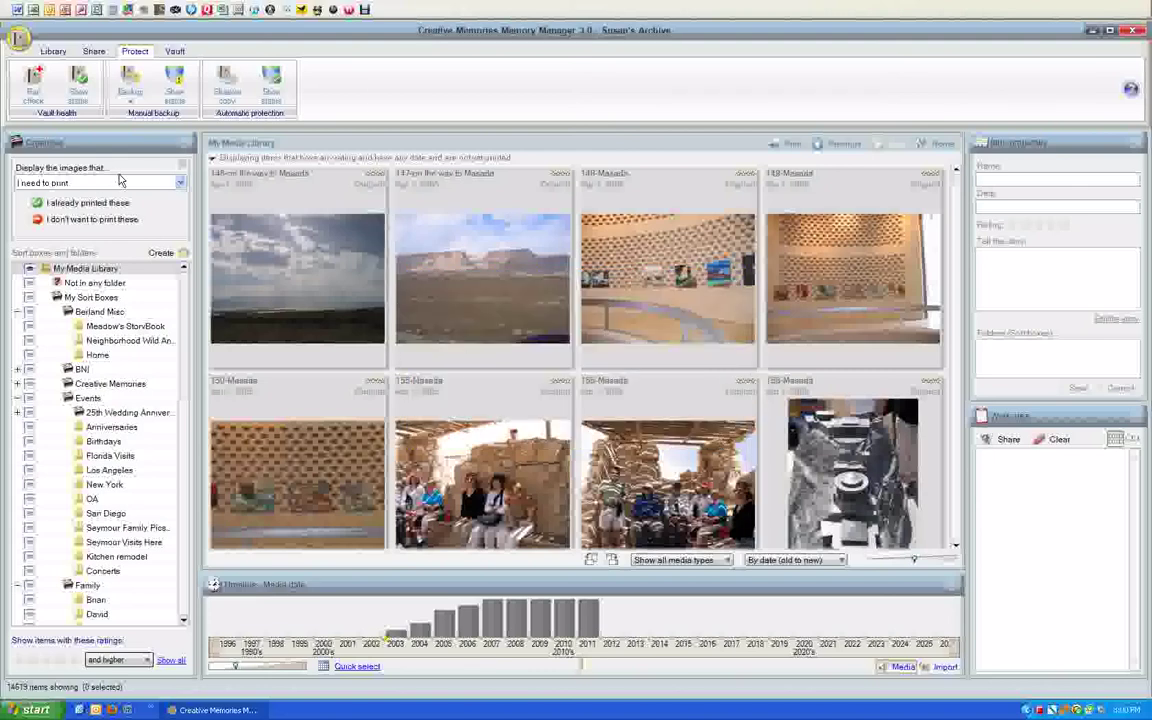
Step: Close the print tracking filter and display only the items in the Ecudor folder under Vacations
click(184, 166)
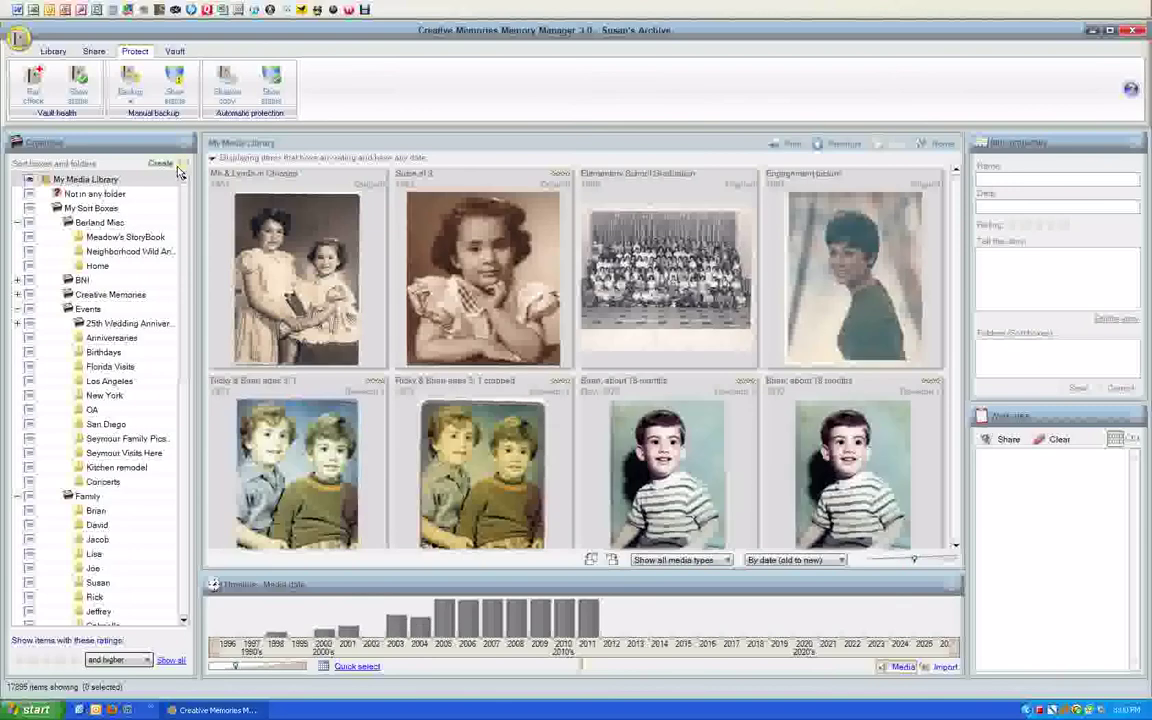
scroll(175, 300, down, 12)
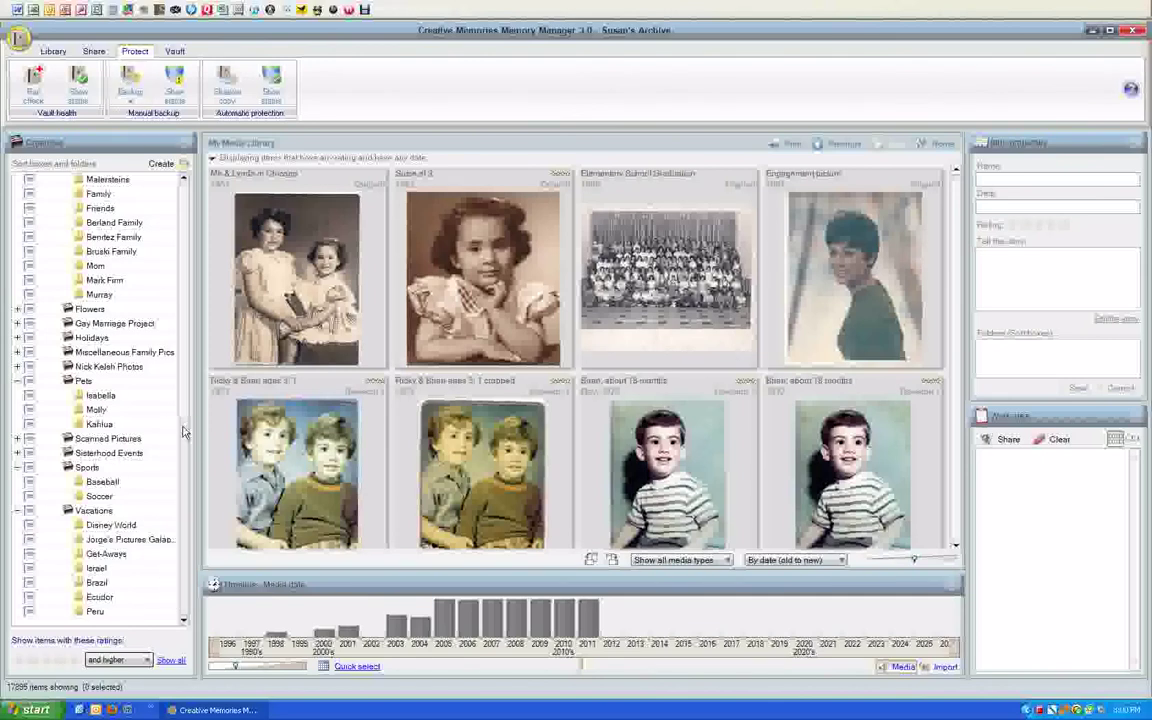
click(127, 599)
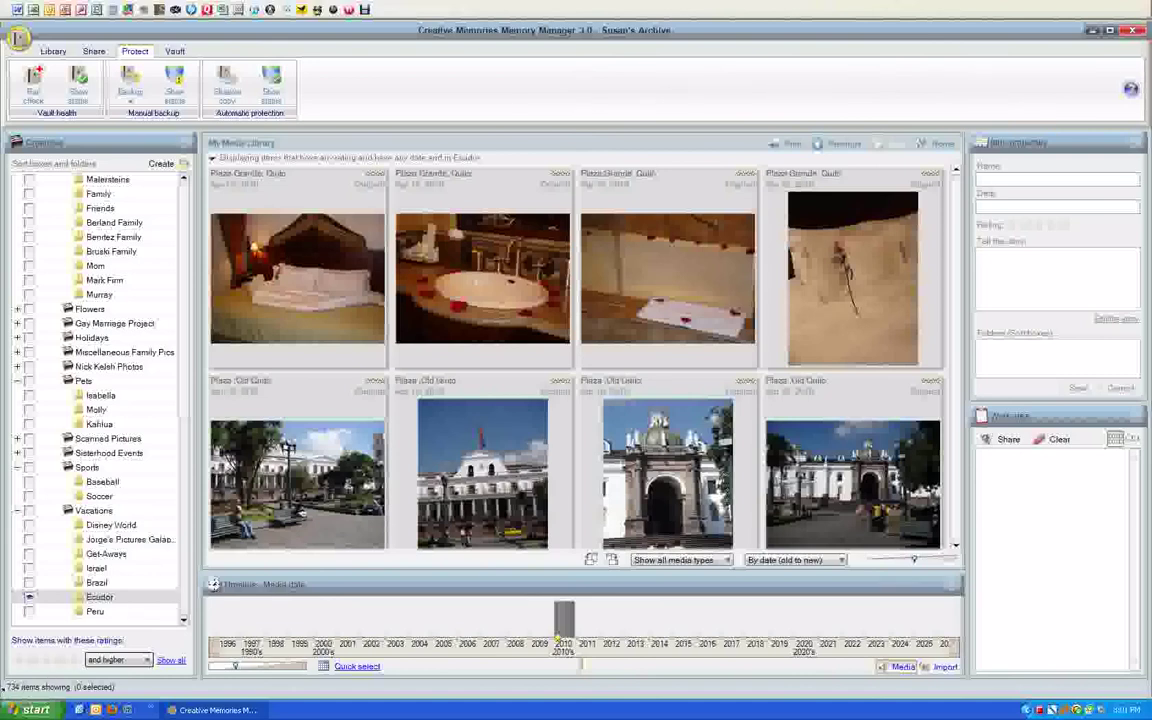
Step: Narrow the displayed Ecudor photos to those also in the archive owner's folder and the folder directly above it under Family
scroll(170, 512, up, 2)
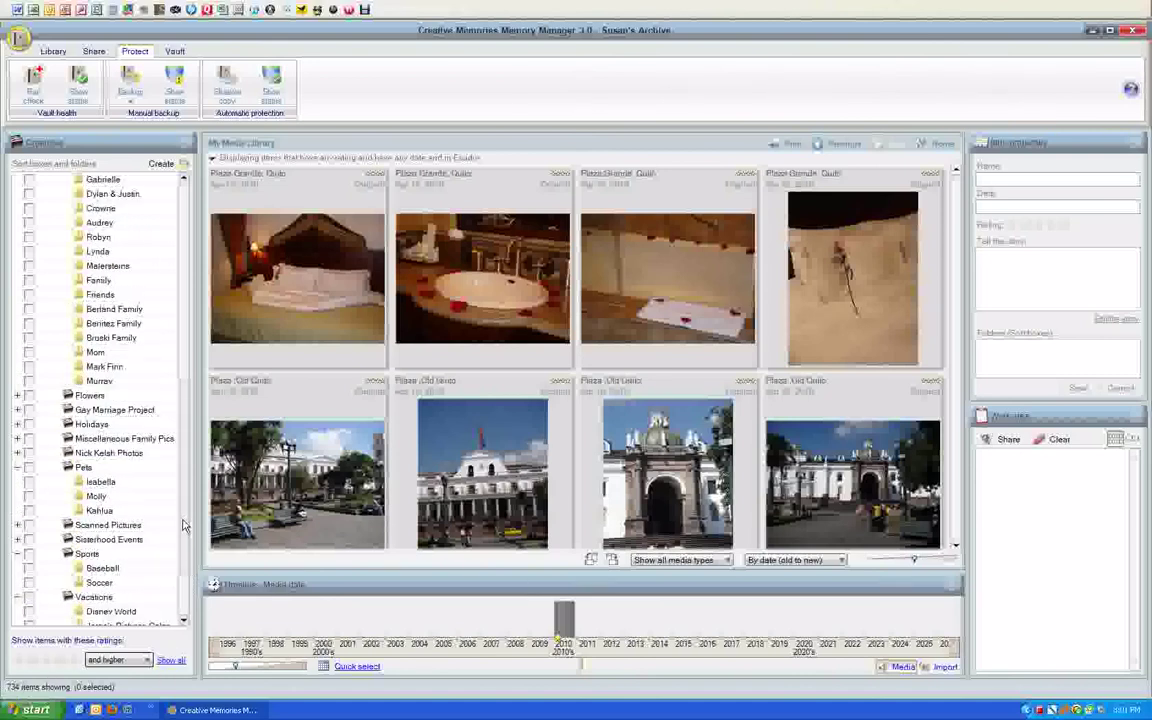
scroll(183, 524, up, 5)
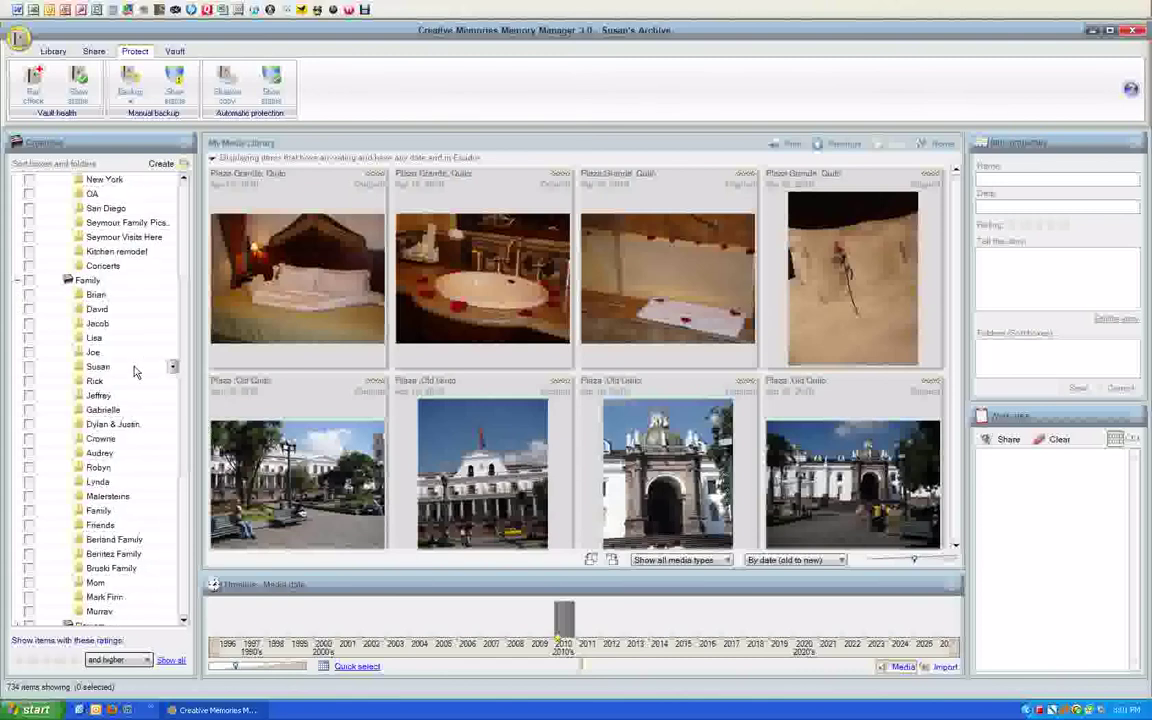
right_click(136, 370)
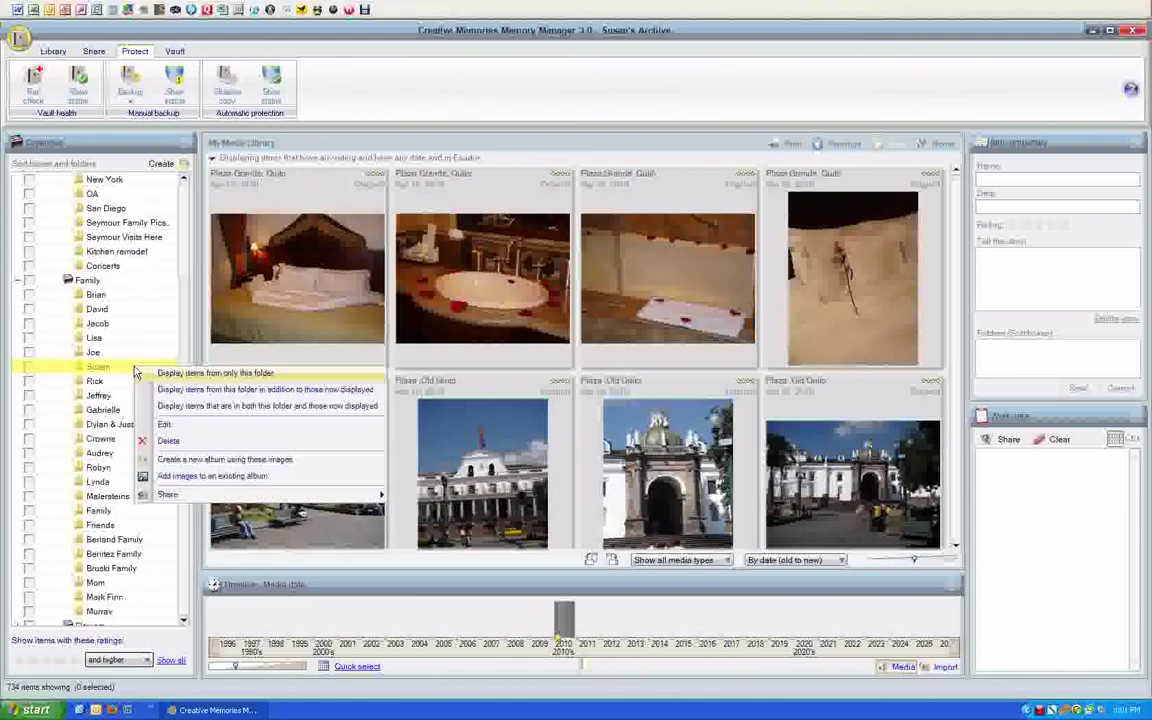
click(197, 415)
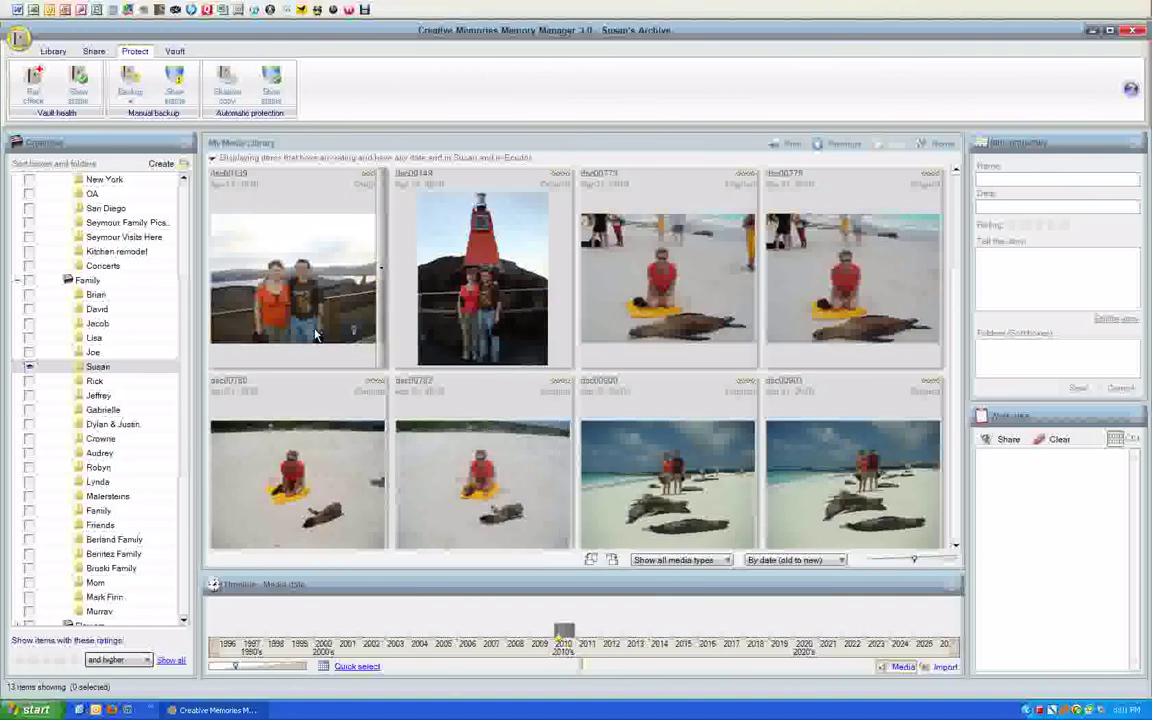
right_click(121, 356)
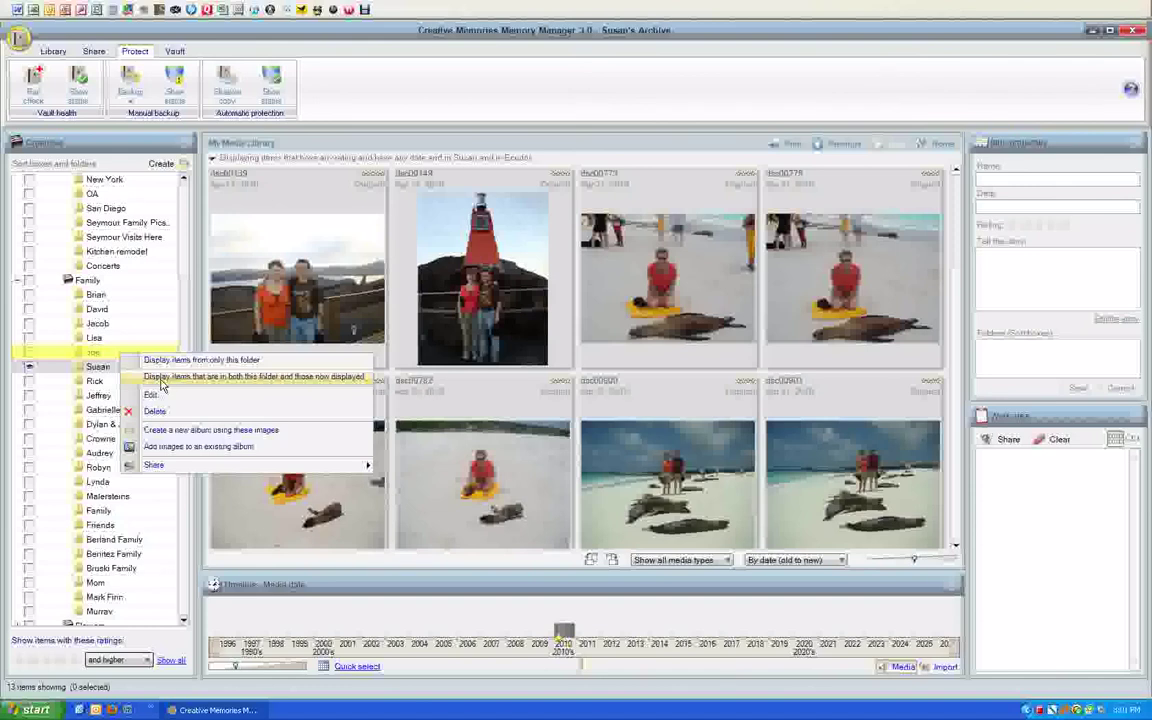
click(160, 379)
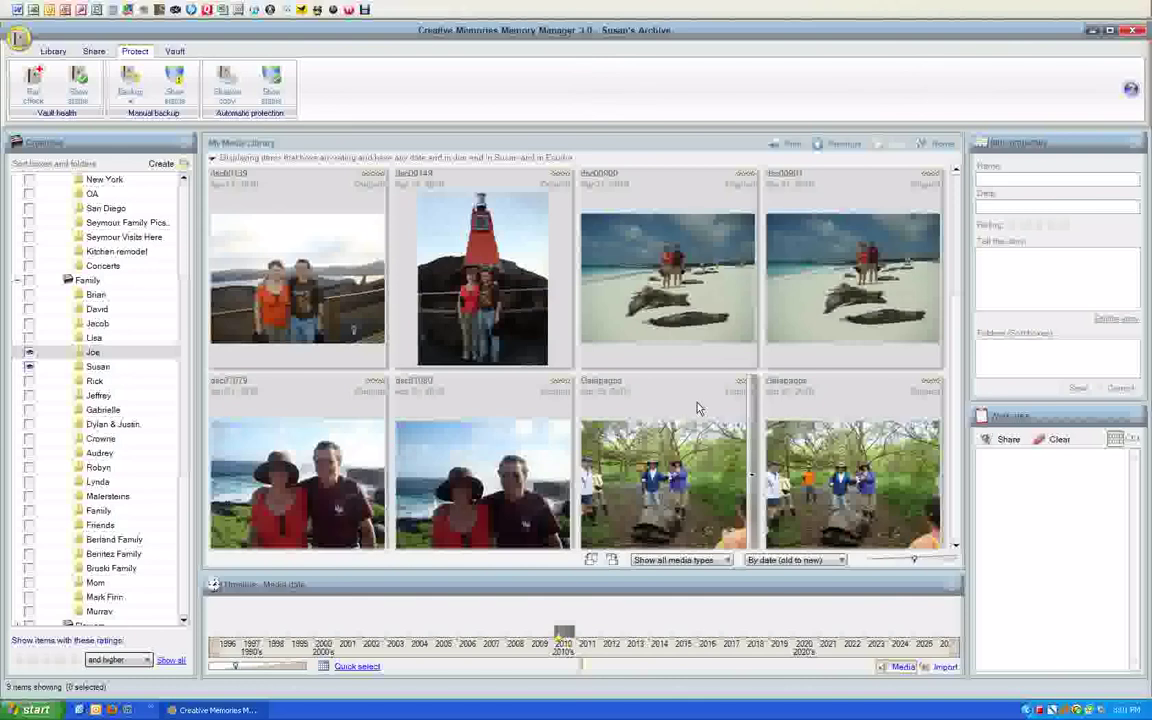
Step: Examine the filtered photos and check which sort box folders are marked as displayed
scroll(698, 408, down, 1)
scroll(697, 401, up, 1)
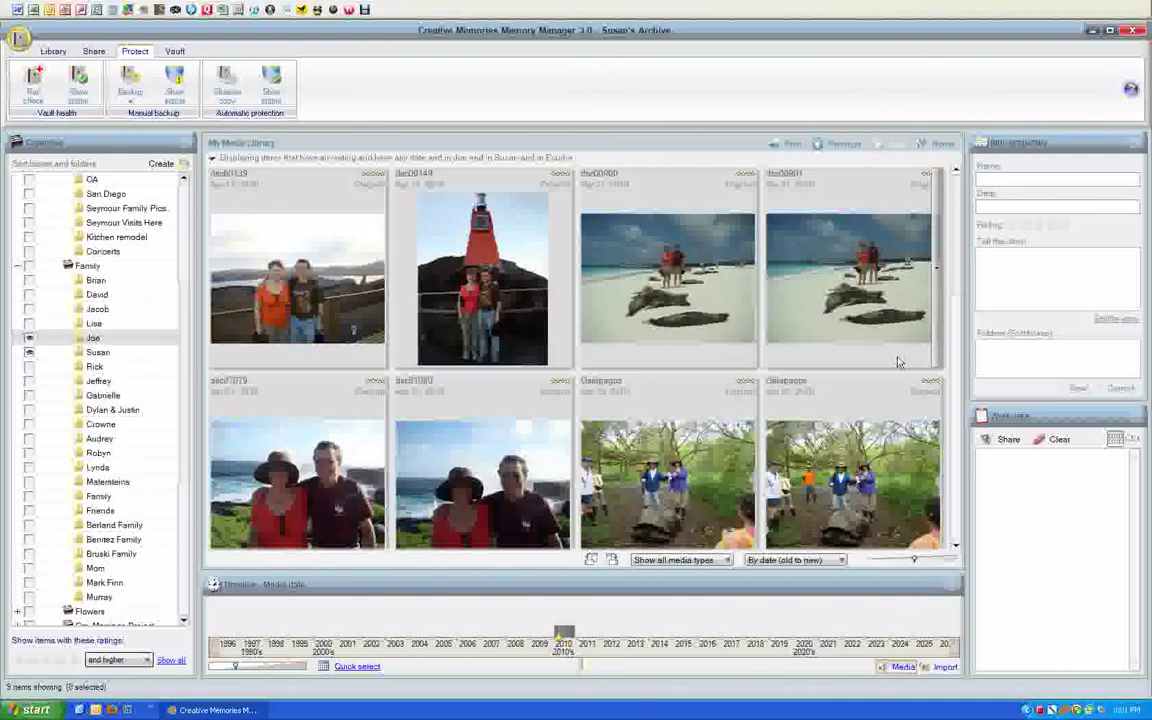
scroll(866, 290, down, 3)
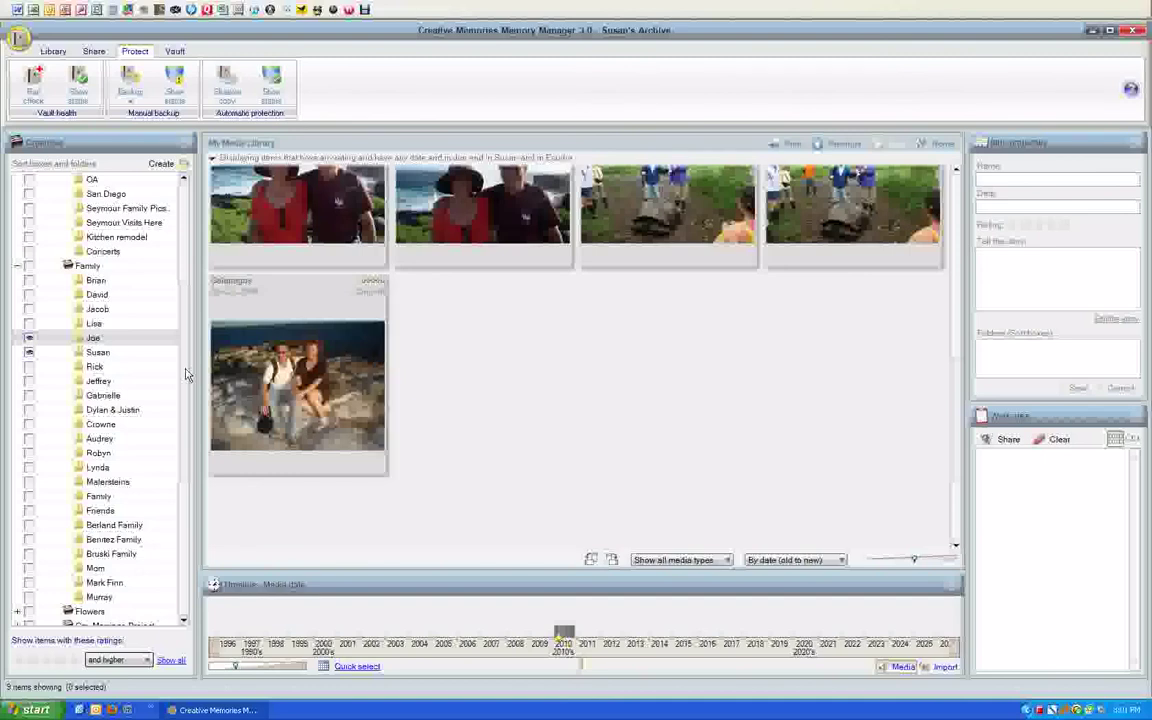
scroll(187, 497, down, 7)
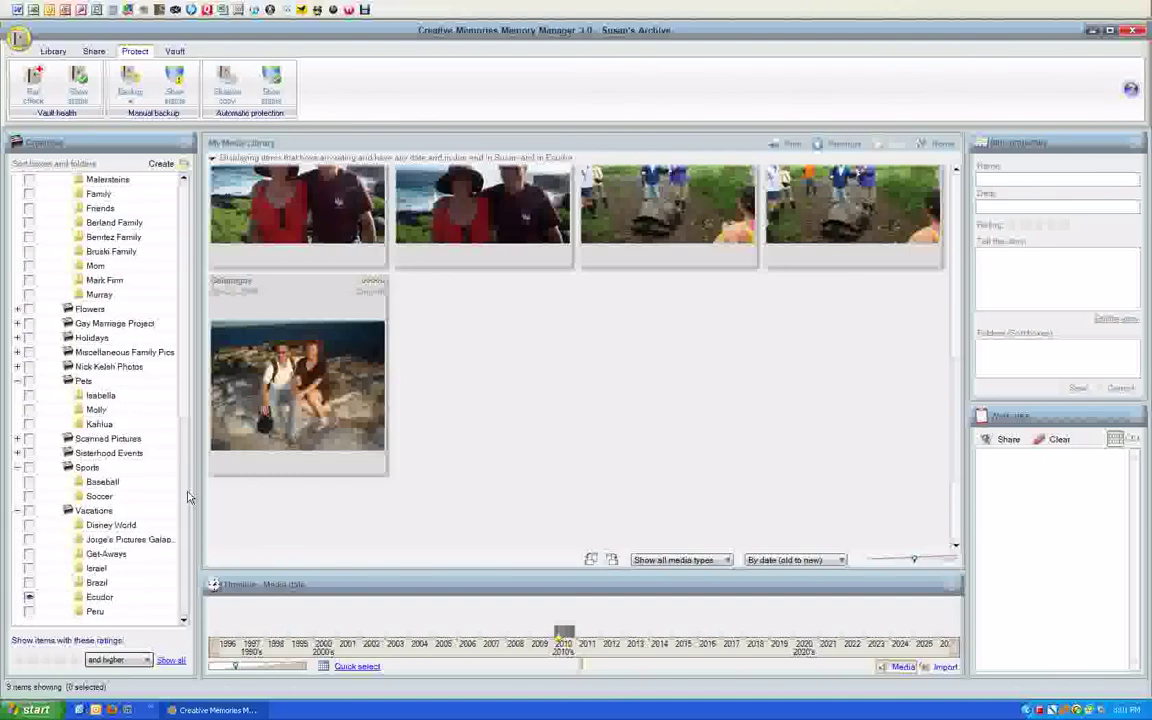
scroll(182, 410, up, 10)
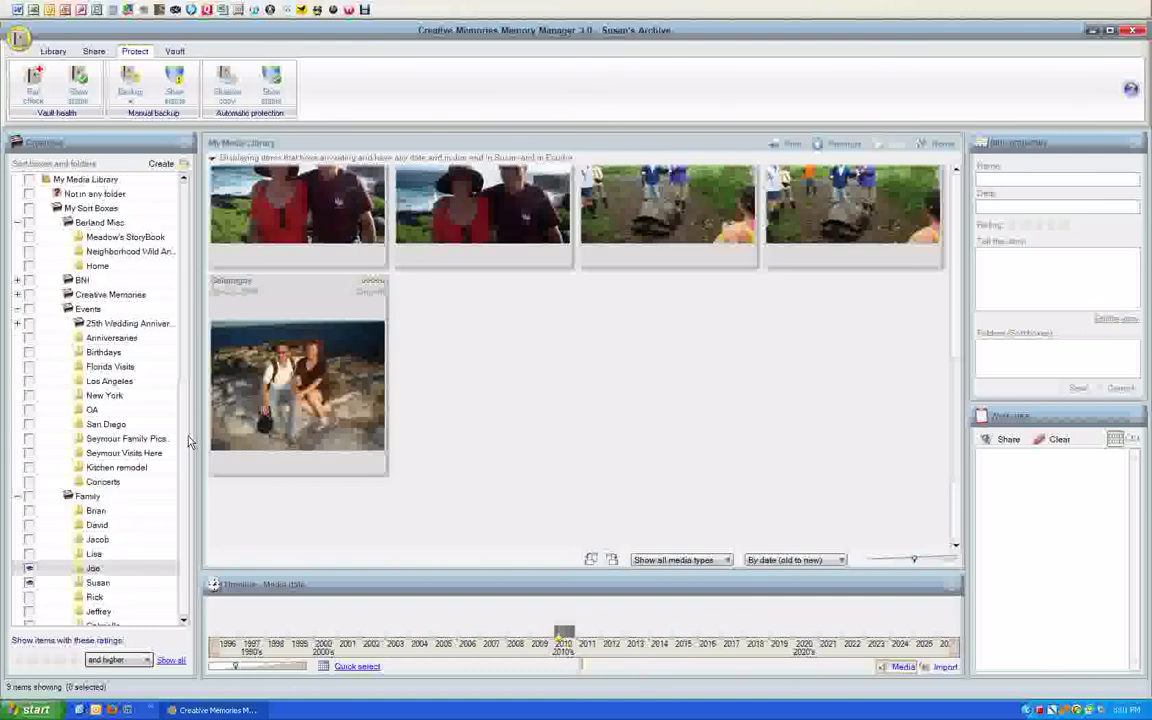
scroll(180, 410, down, 7)
scroll(187, 320, up, 7)
scroll(194, 233, down, 2)
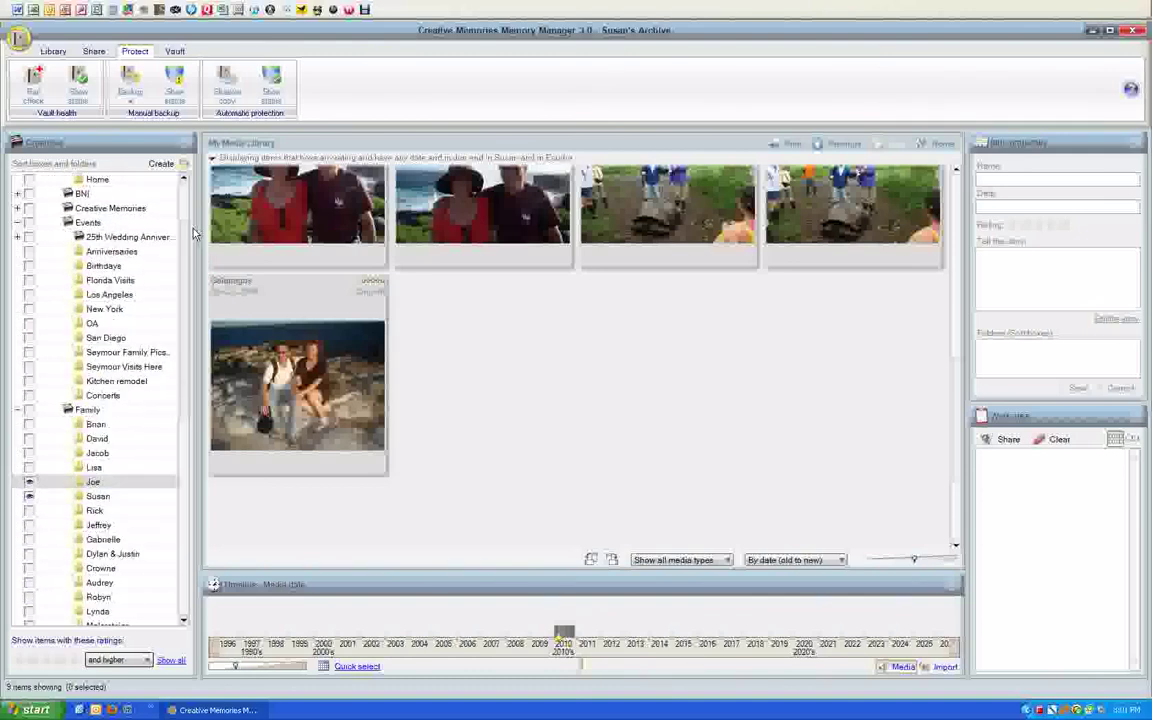
Step: Display only the Los Angeles folder under Events and filter its photos on the timeline by 2010, ending with 2011
click(155, 296)
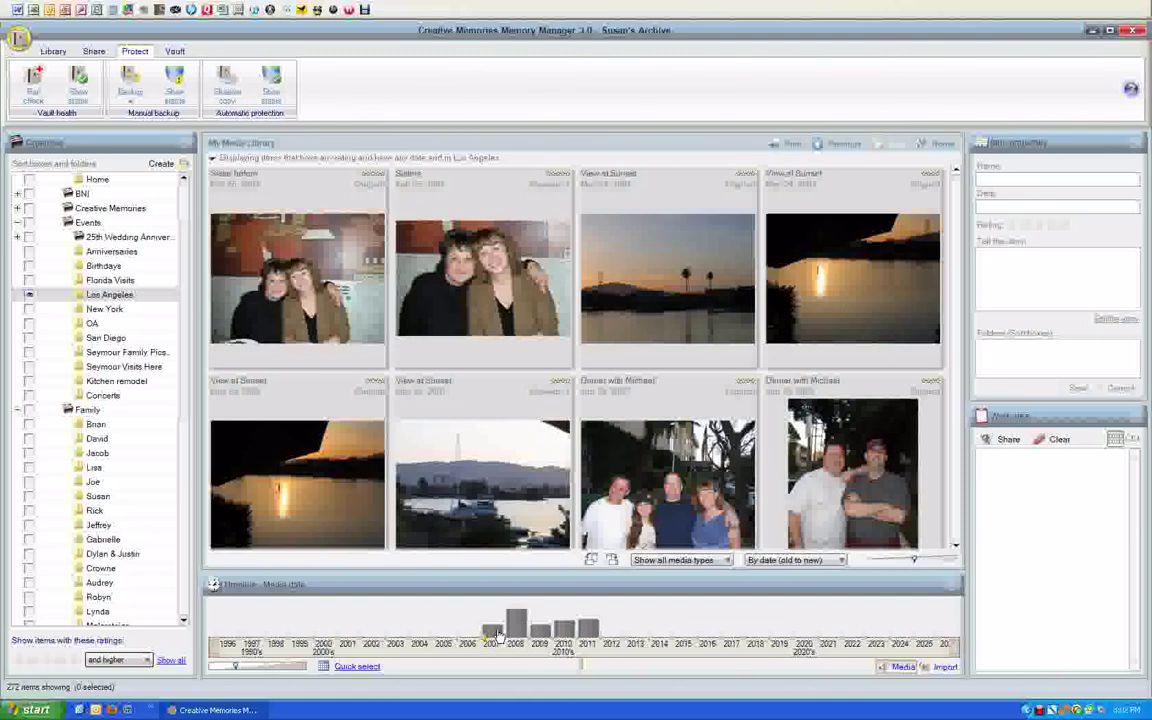
click(566, 632)
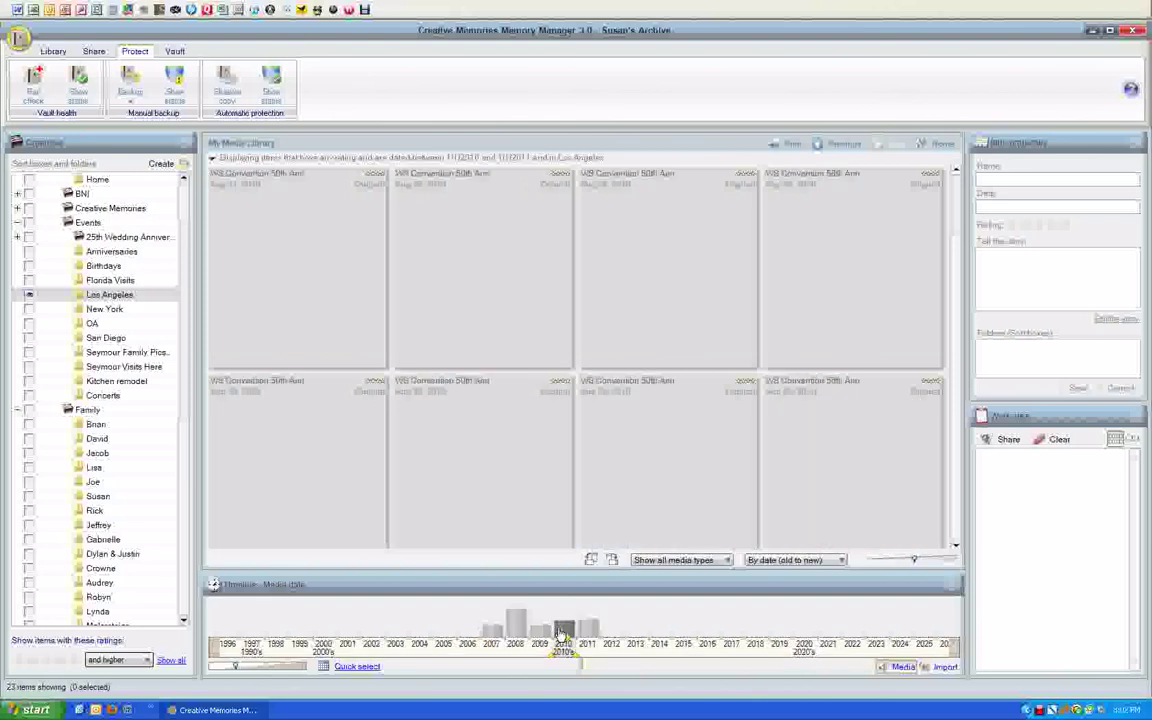
click(586, 631)
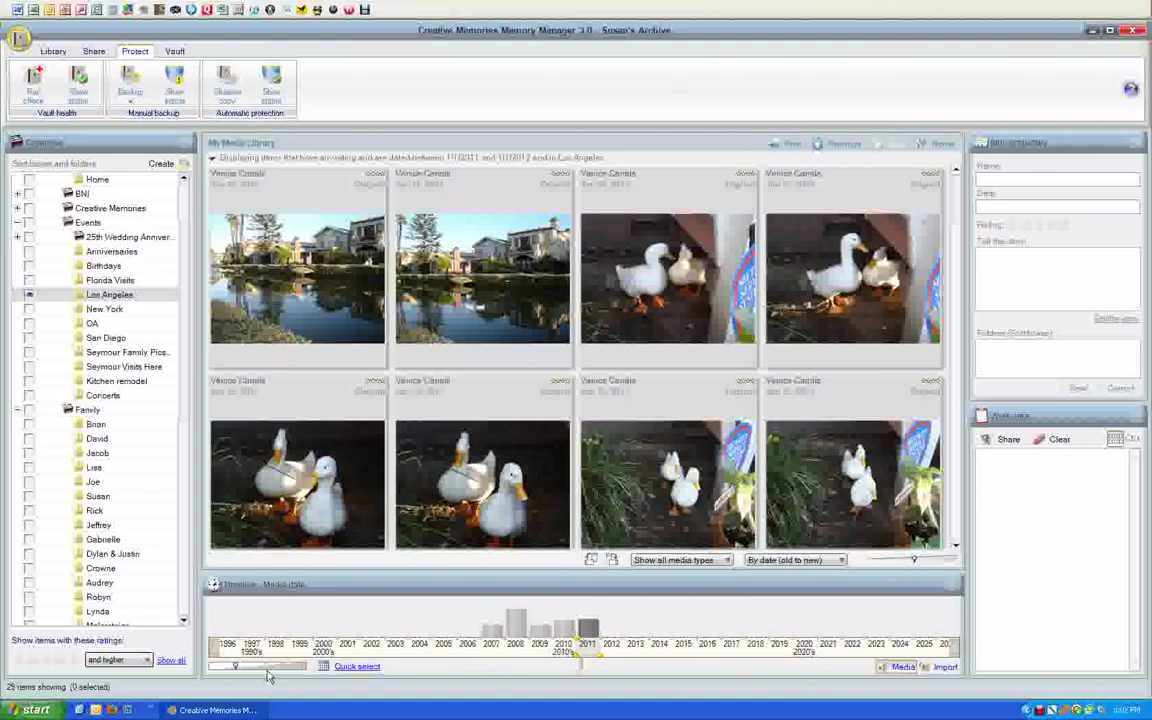
Step: Compare the media date timeline at its finest scale of single days and at its coarsest scale of decades
drag(234, 666, 307, 673)
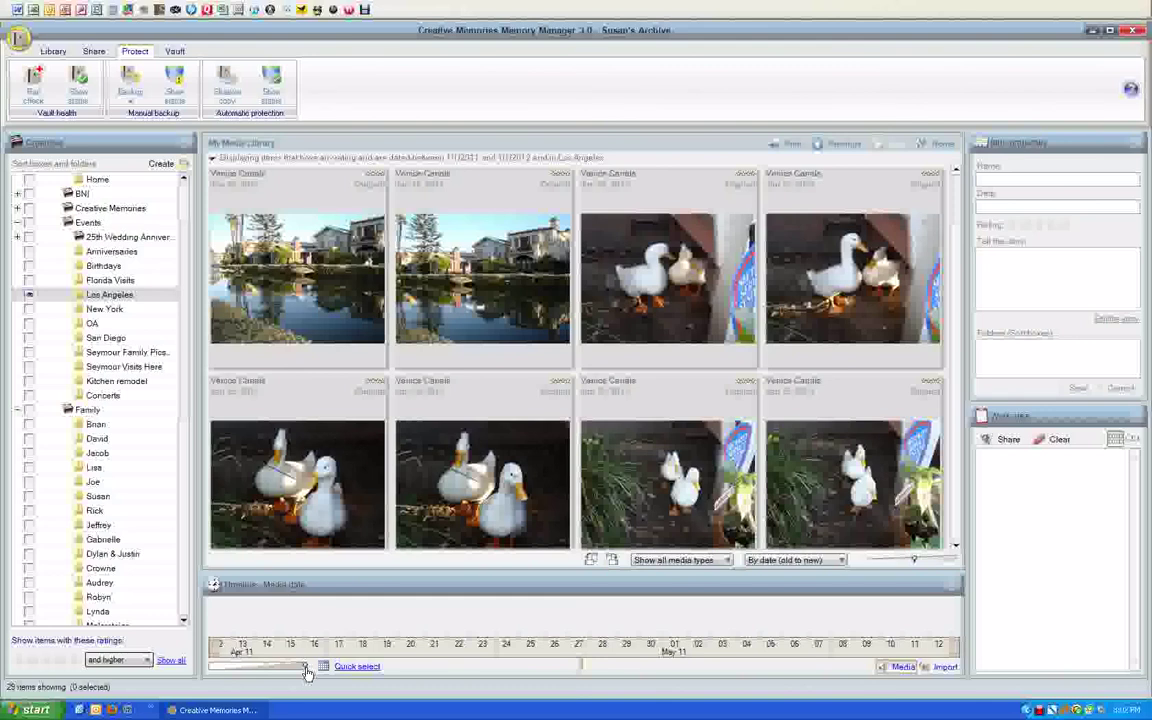
drag(314, 666, 222, 674)
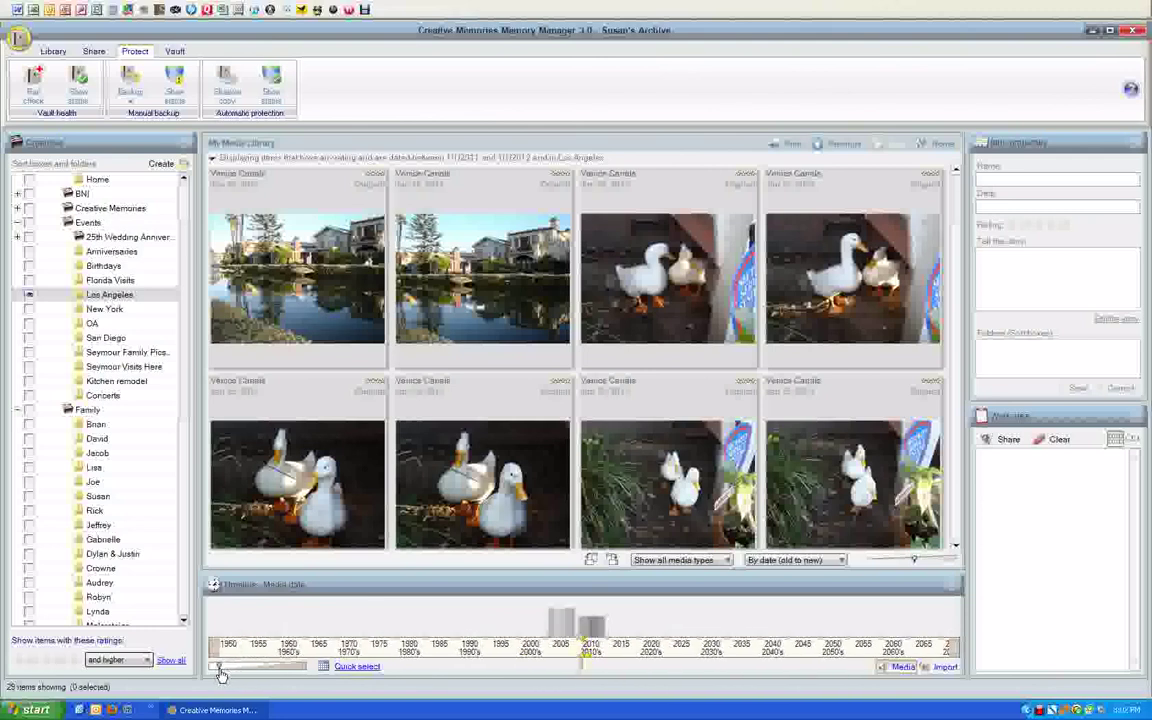
drag(221, 675, 199, 676)
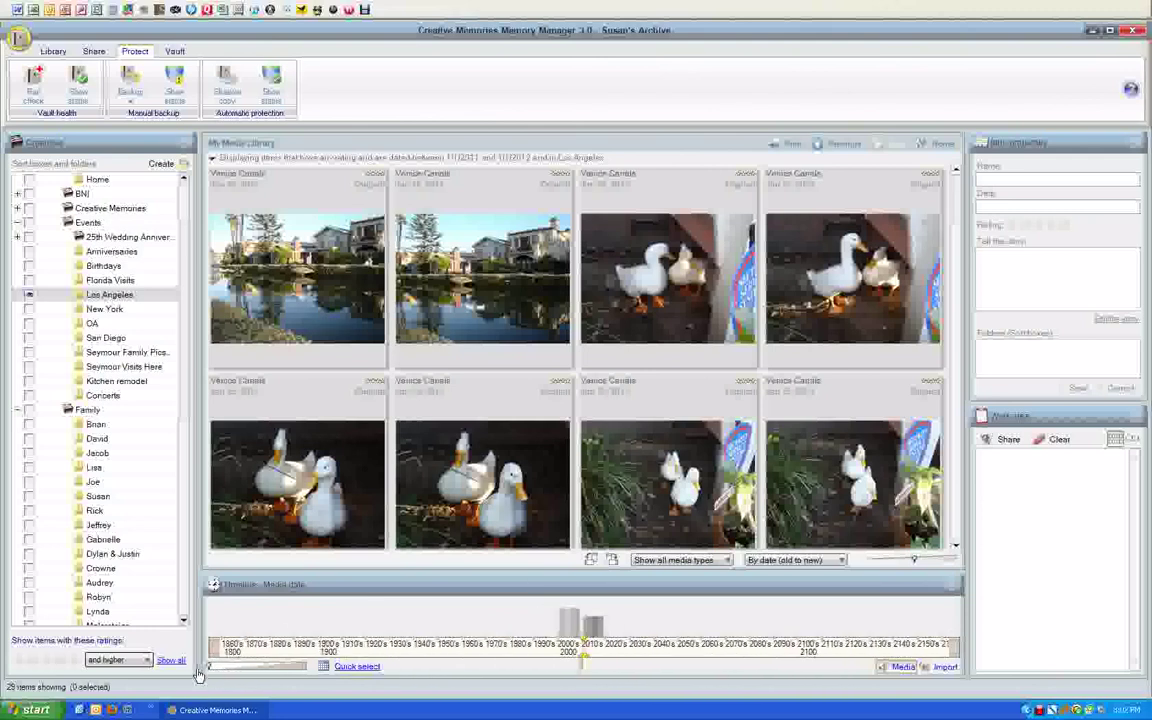